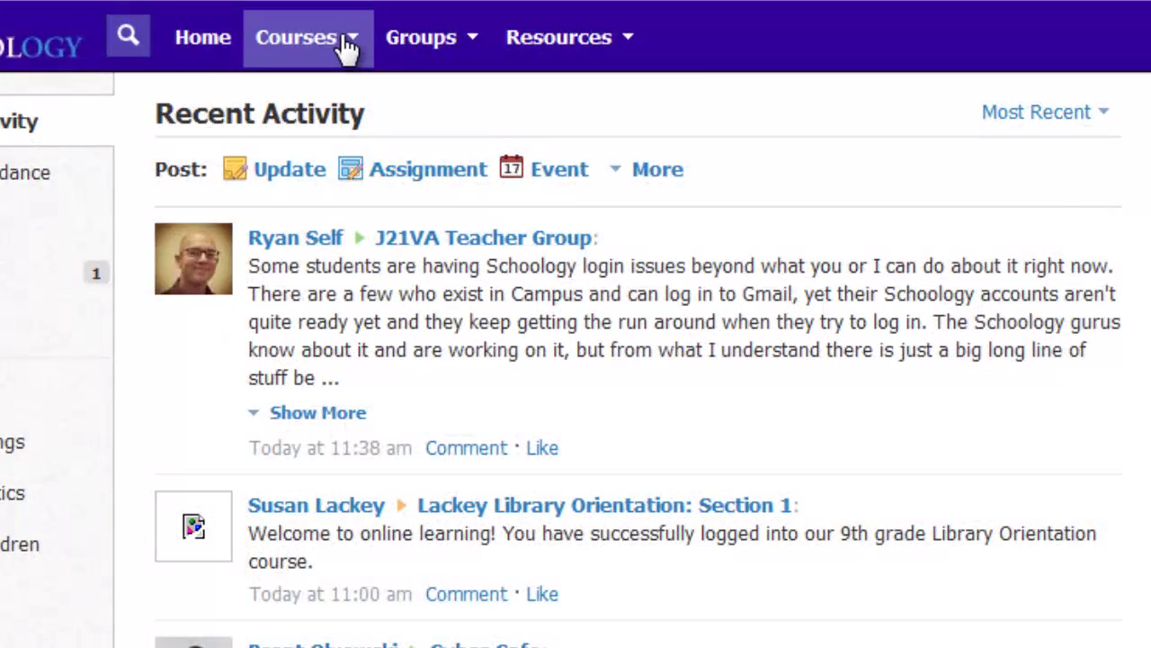
Step: Open the Courses menu and scroll down to Online Education: Section 103
{"action": "left_click", "coordinate": [347, 47]}
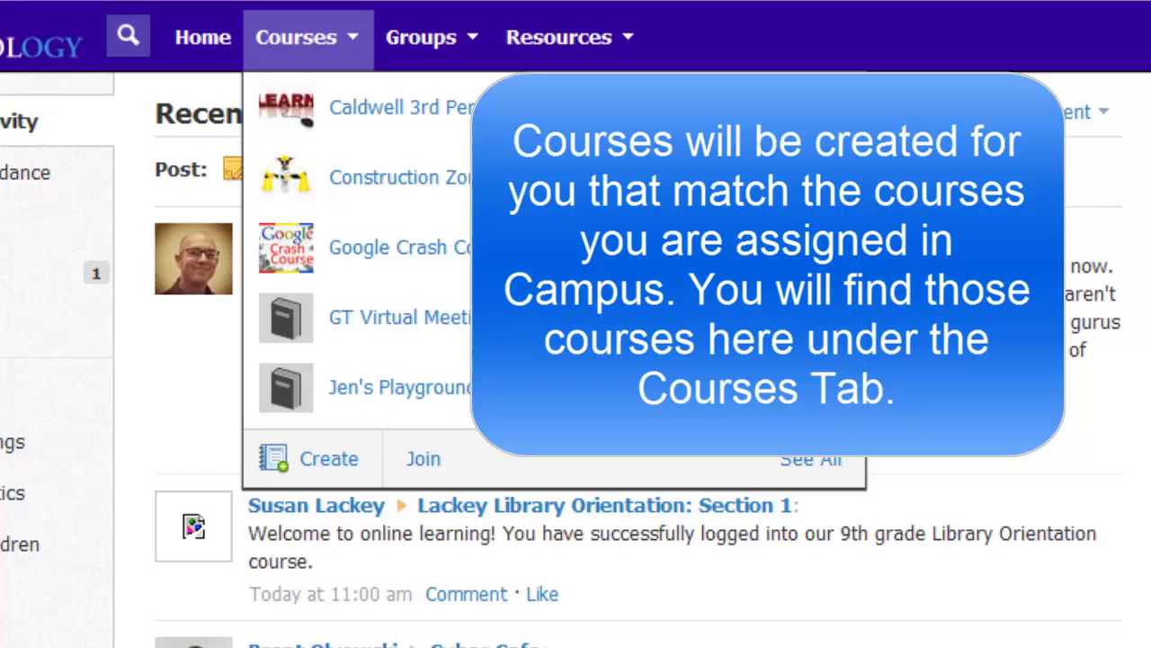
{"action": "scroll", "coordinate": [360, 252], "scroll_direction": "down", "scroll_amount": 5}
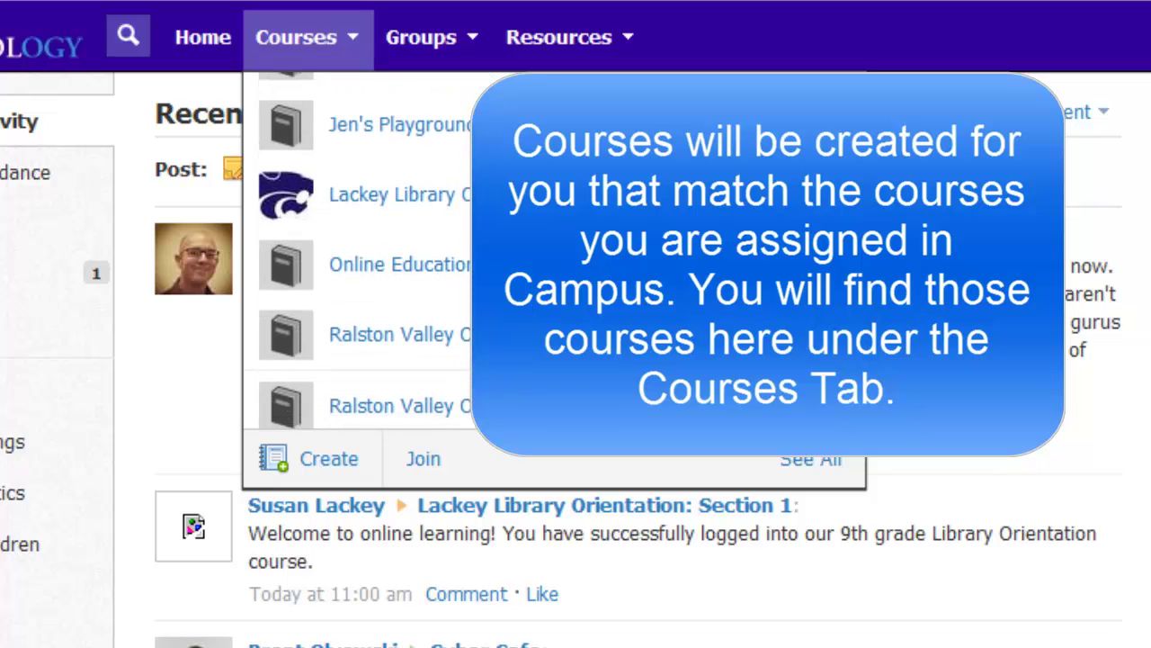
{"action": "scroll", "coordinate": [360, 252], "scroll_direction": "down", "scroll_amount": 2}
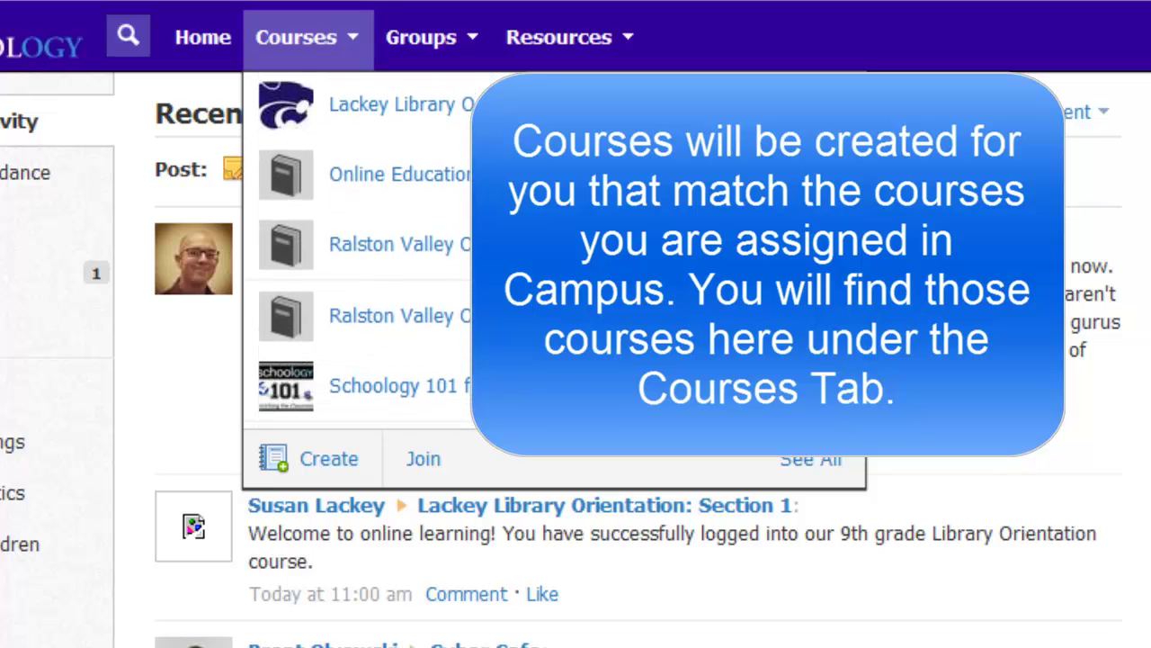
{"action": "scroll", "coordinate": [848, 296], "scroll_direction": "down", "scroll_amount": 1}
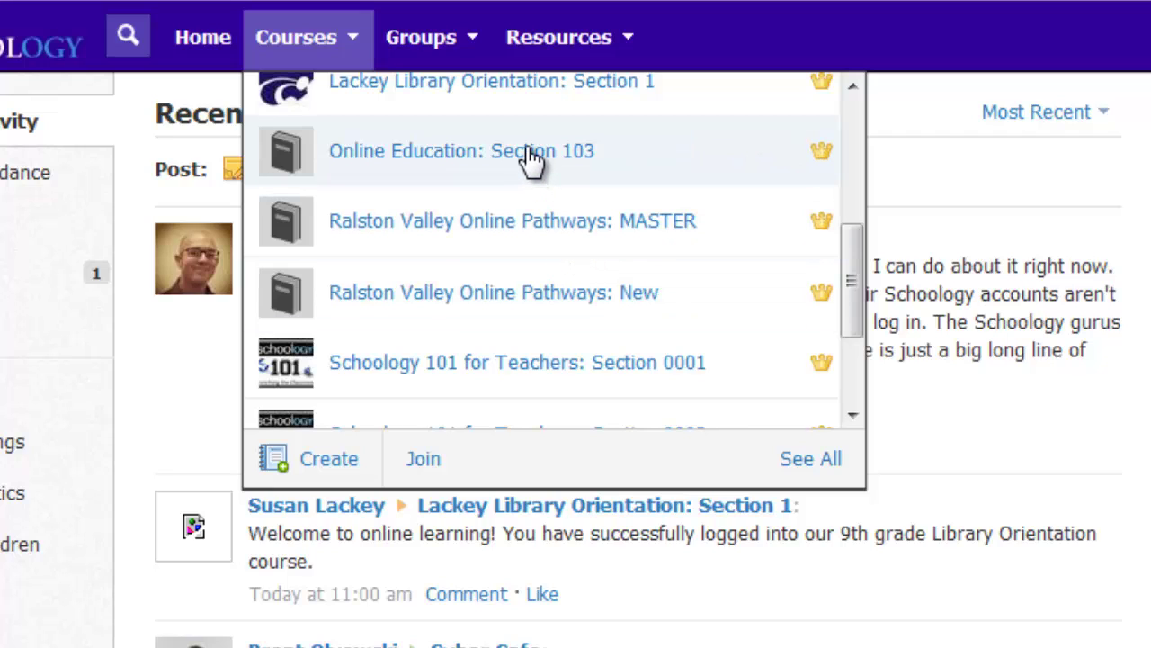
Step: Open the Online Education: Section 103 course from the Courses list
{"action": "left_click", "coordinate": [530, 153]}
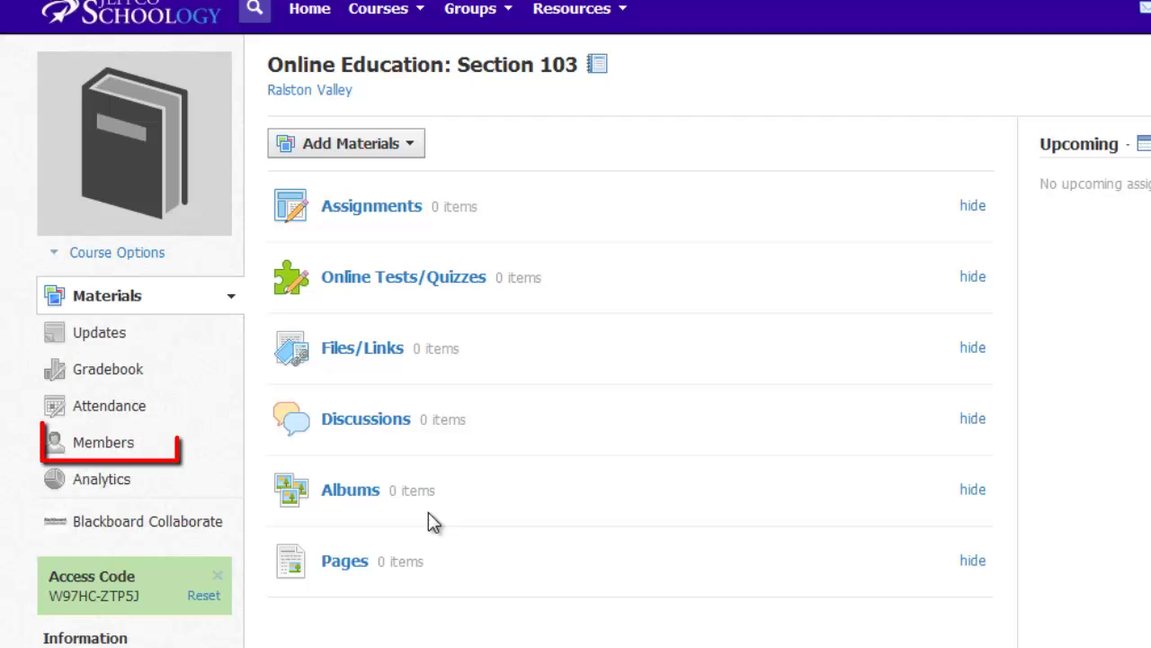
Step: Review the course's member list and one member's action menu
{"action": "left_click", "coordinate": [105, 450]}
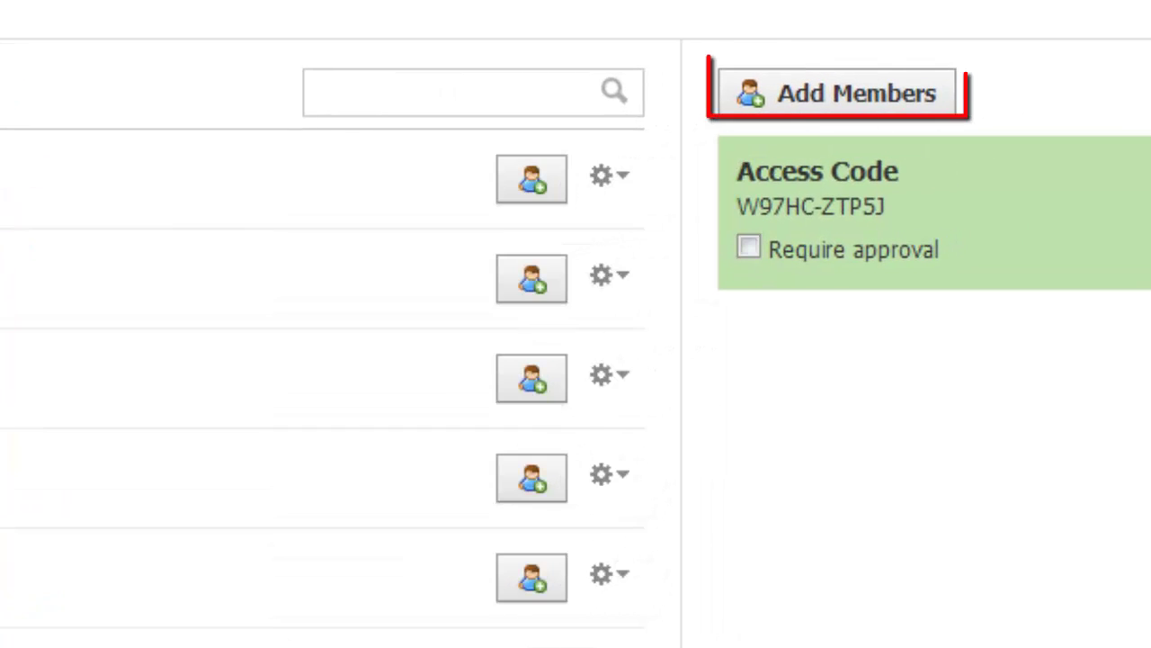
{"action": "left_click", "coordinate": [608, 277]}
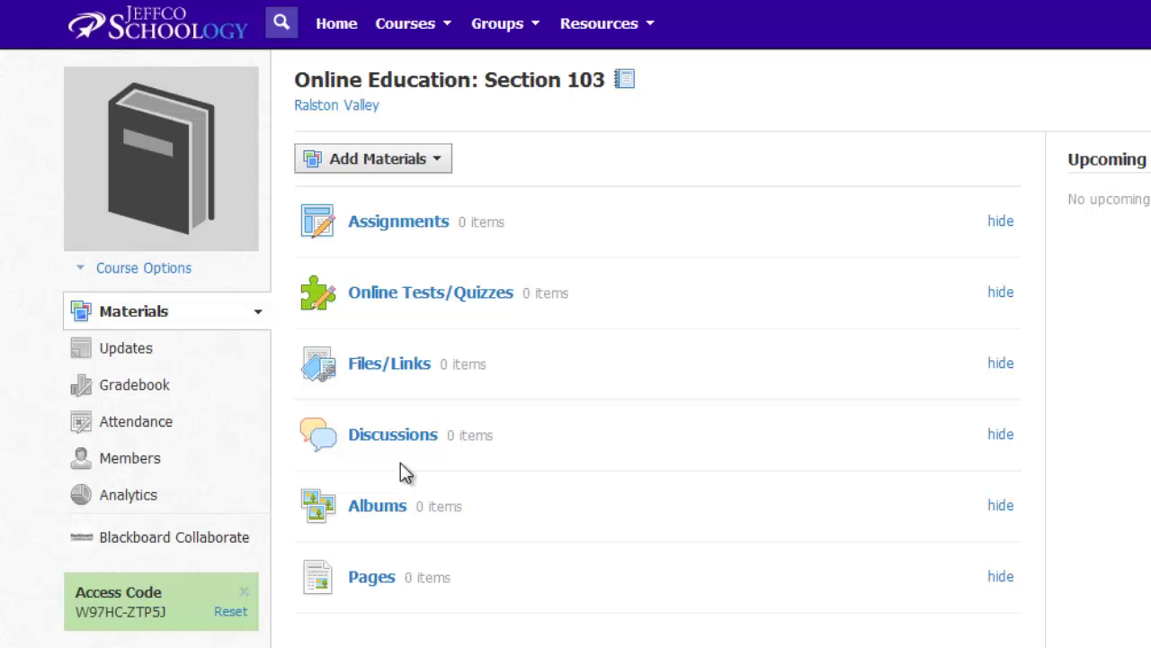
Step: Switch to the Ralston Valley Online Pathways: New course and scroll to its Materials Index
{"action": "left_click", "coordinate": [447, 30]}
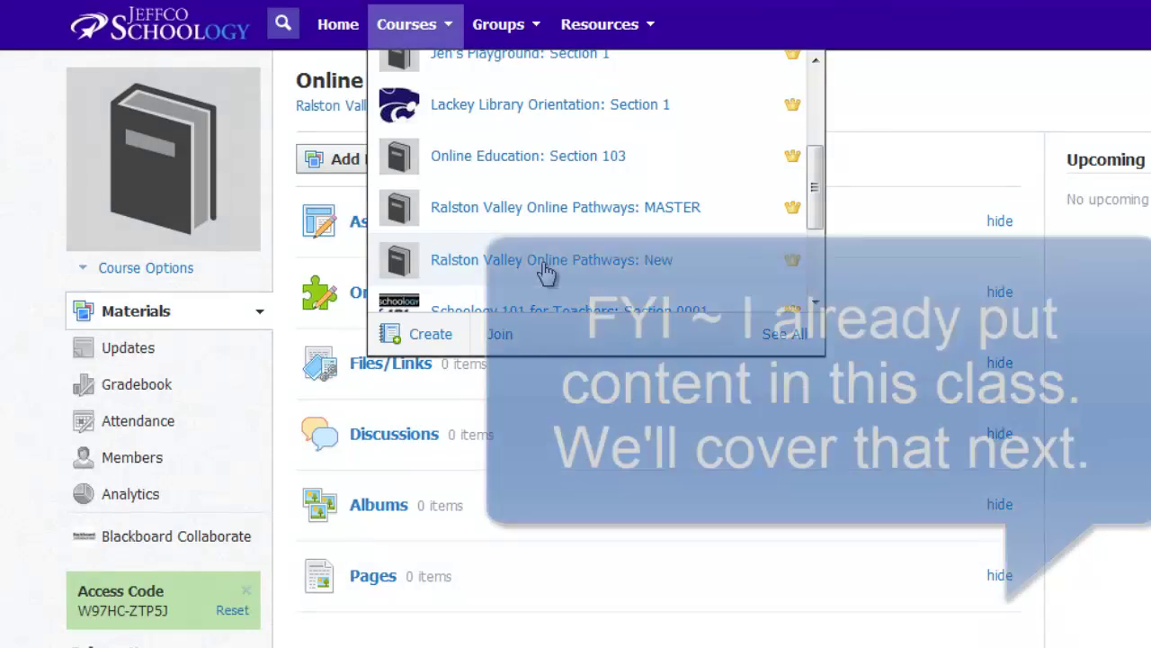
{"action": "left_click", "coordinate": [546, 261]}
{"action": "scroll", "coordinate": [546, 273], "scroll_direction": "down", "scroll_amount": 1}
{"action": "scroll", "coordinate": [546, 273], "scroll_direction": "down", "scroll_amount": 5}
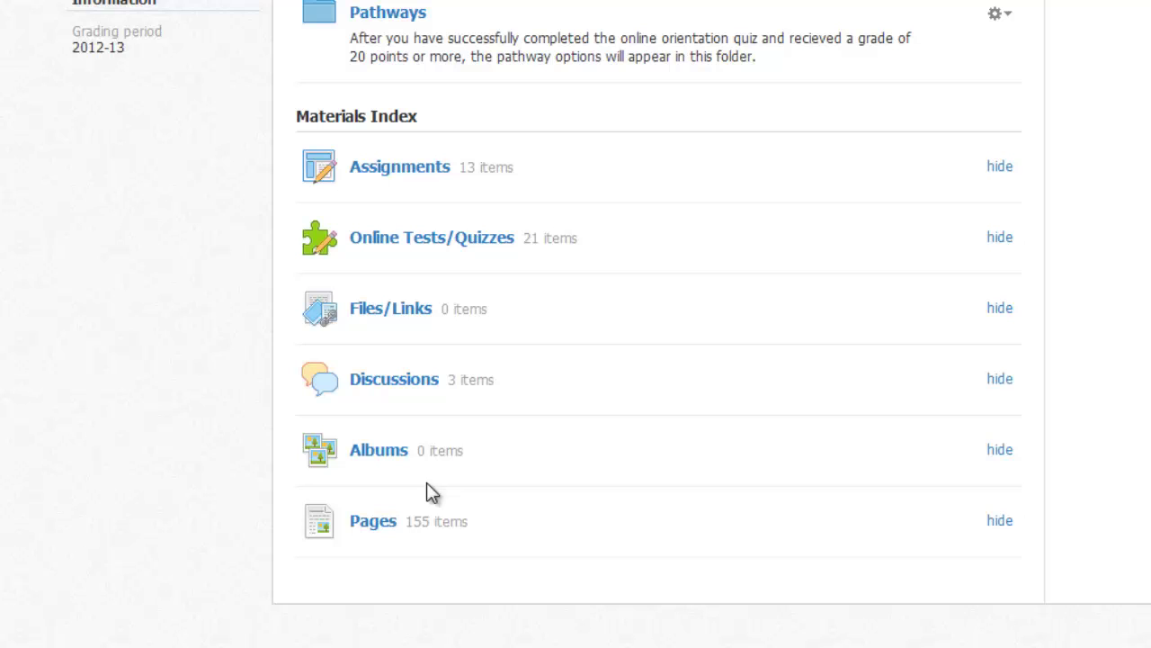
Step: Open the course's Pages list and scroll through it
{"action": "left_click", "coordinate": [384, 534]}
{"action": "scroll", "coordinate": [753, 342], "scroll_direction": "down", "scroll_amount": 2}
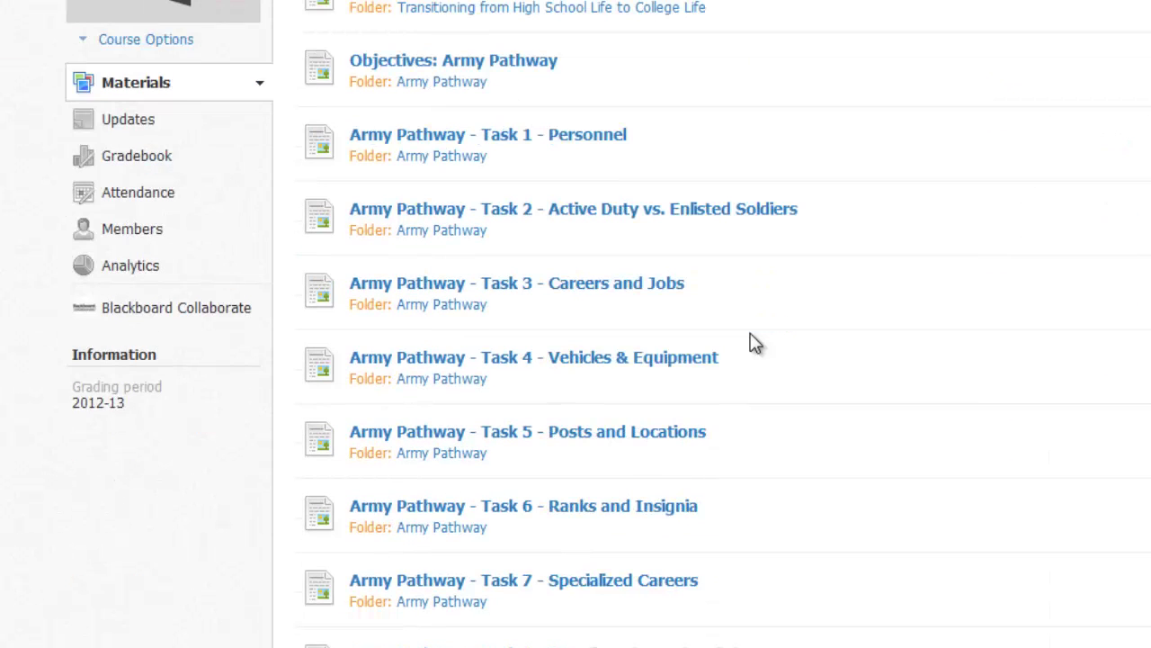
{"action": "scroll", "coordinate": [754, 342], "scroll_direction": "down", "scroll_amount": 1}
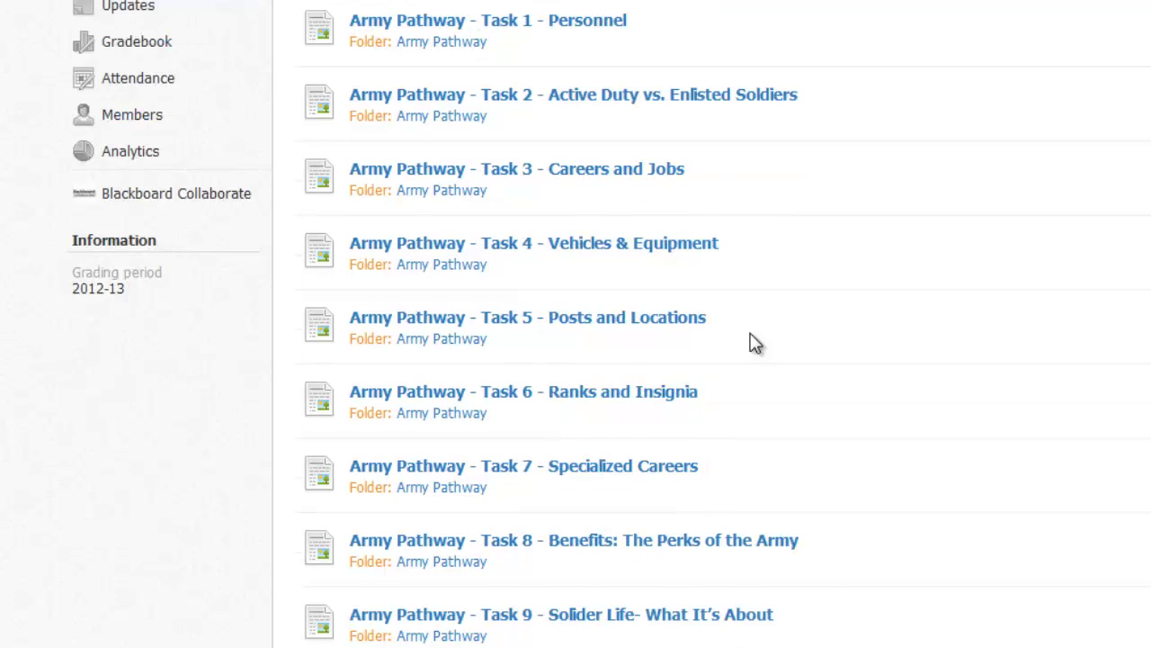
{"action": "scroll", "coordinate": [754, 342], "scroll_direction": "down", "scroll_amount": 1}
{"action": "scroll", "coordinate": [753, 342], "scroll_direction": "down", "scroll_amount": 2}
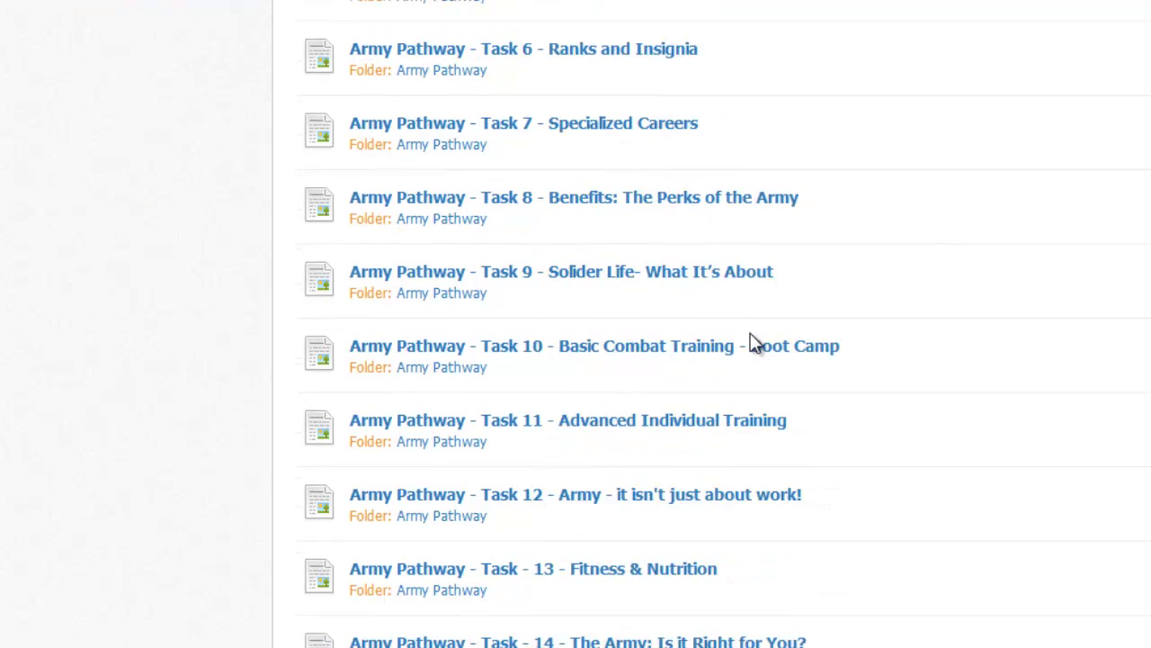
{"action": "scroll", "coordinate": [754, 342], "scroll_direction": "down", "scroll_amount": 2}
{"action": "scroll", "coordinate": [753, 343], "scroll_direction": "down", "scroll_amount": 2}
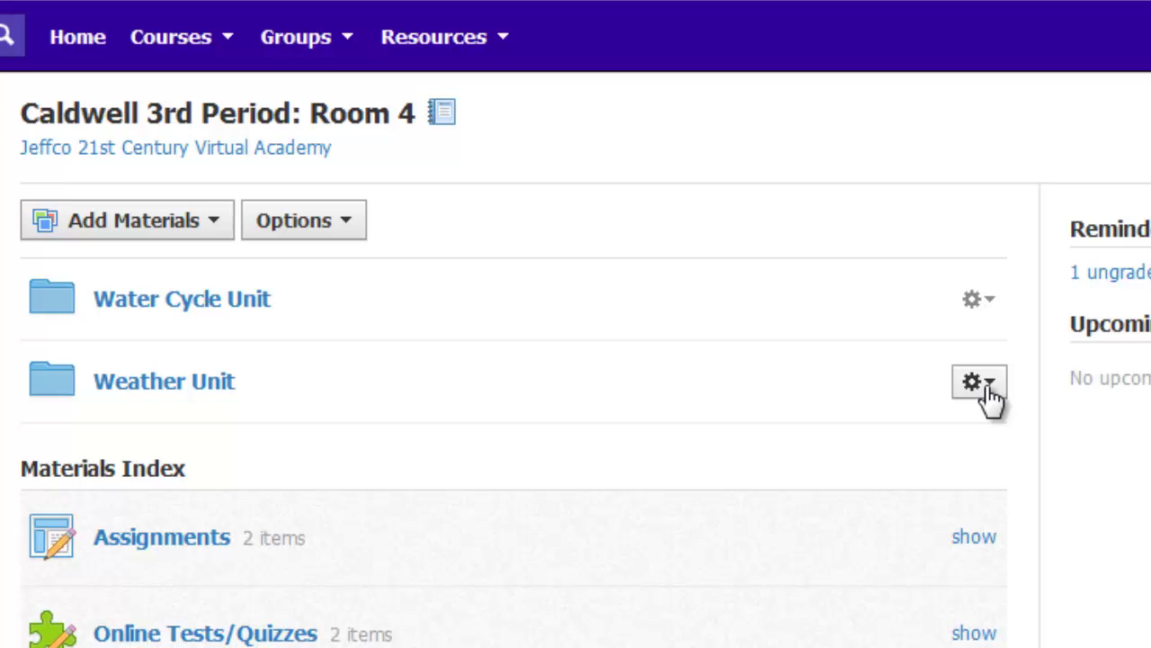
Step: Set the Weather Unit folder's availability to Hidden and submit
{"action": "left_click", "coordinate": [988, 385]}
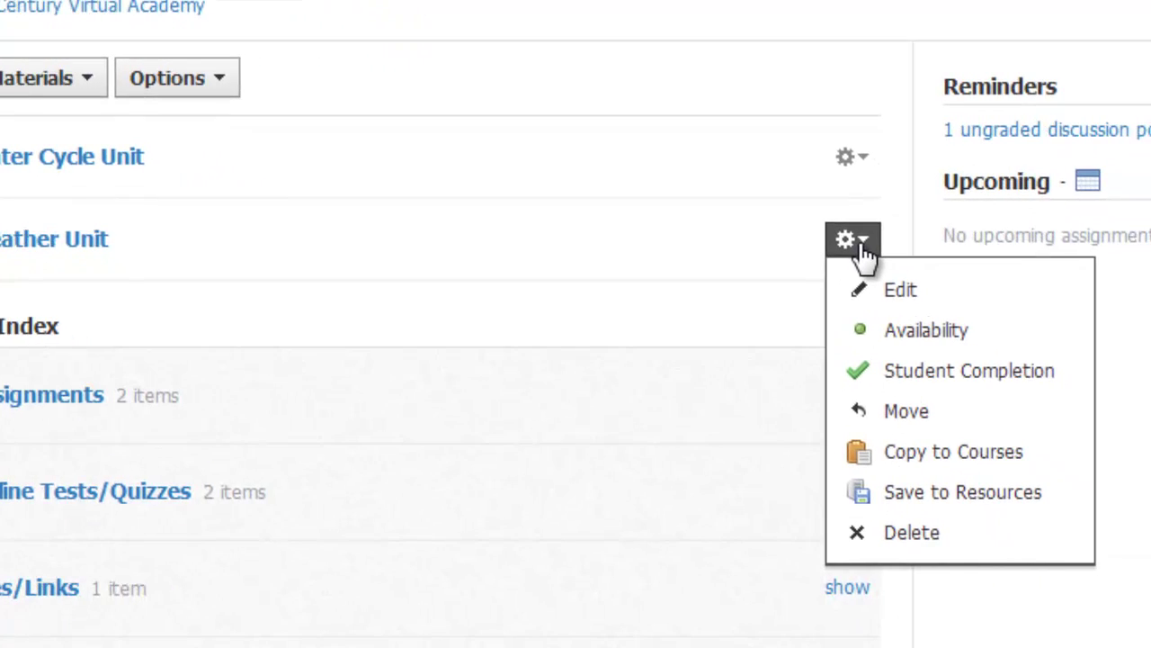
{"action": "left_click", "coordinate": [894, 329]}
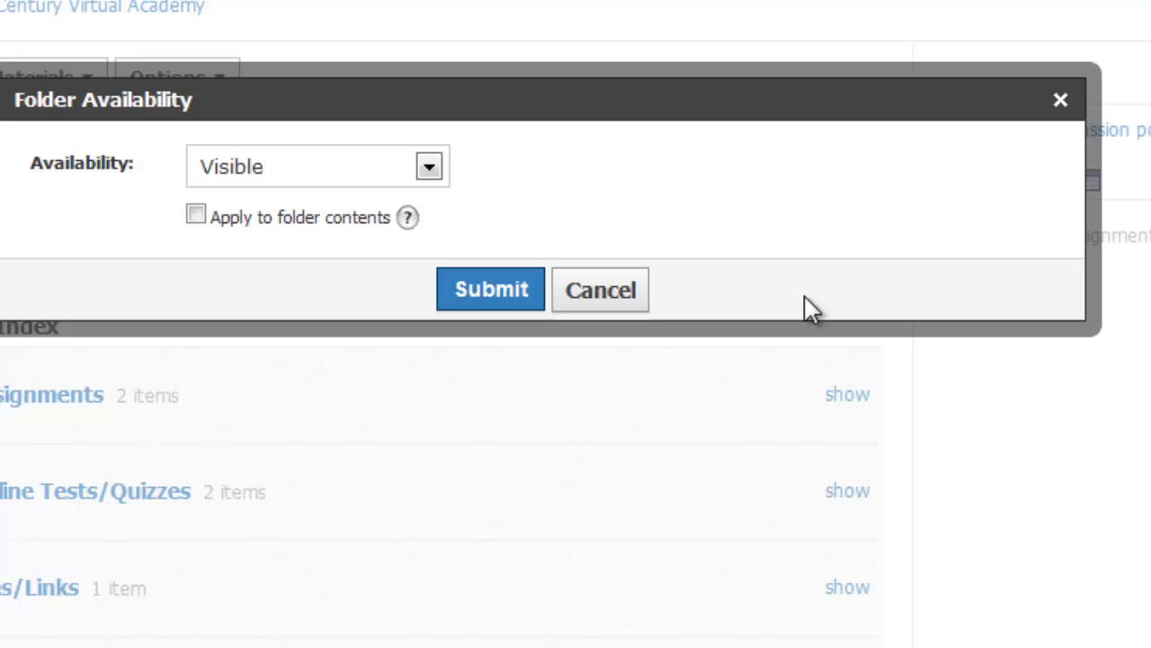
{"action": "left_click", "coordinate": [428, 168]}
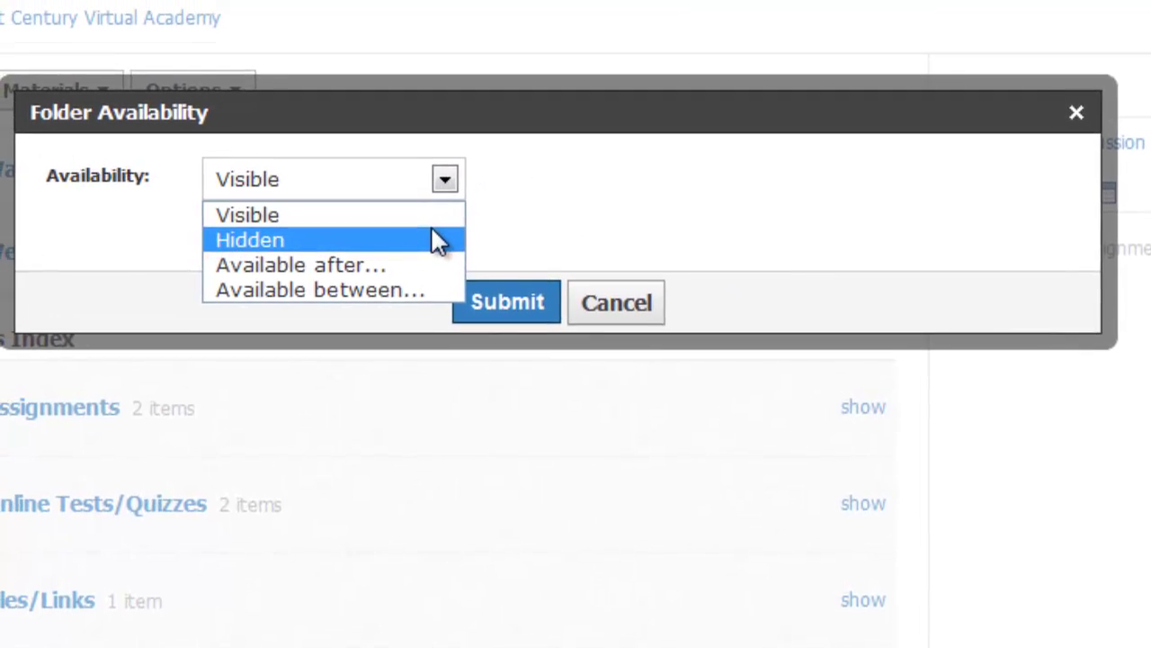
{"action": "left_click", "coordinate": [436, 239]}
{"action": "left_click", "coordinate": [472, 302]}
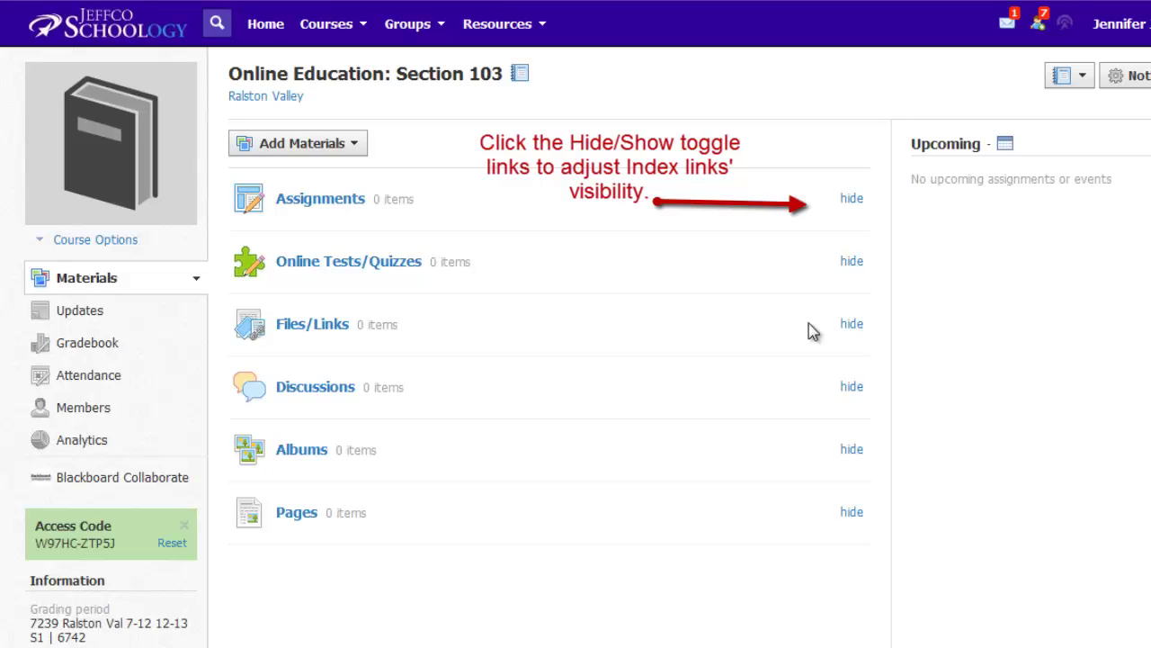
Step: Hide Assignments, Online Tests/Quizzes, Files/Links, Albums and Pages from the Materials Index, confirming each
{"action": "left_click", "coordinate": [849, 201]}
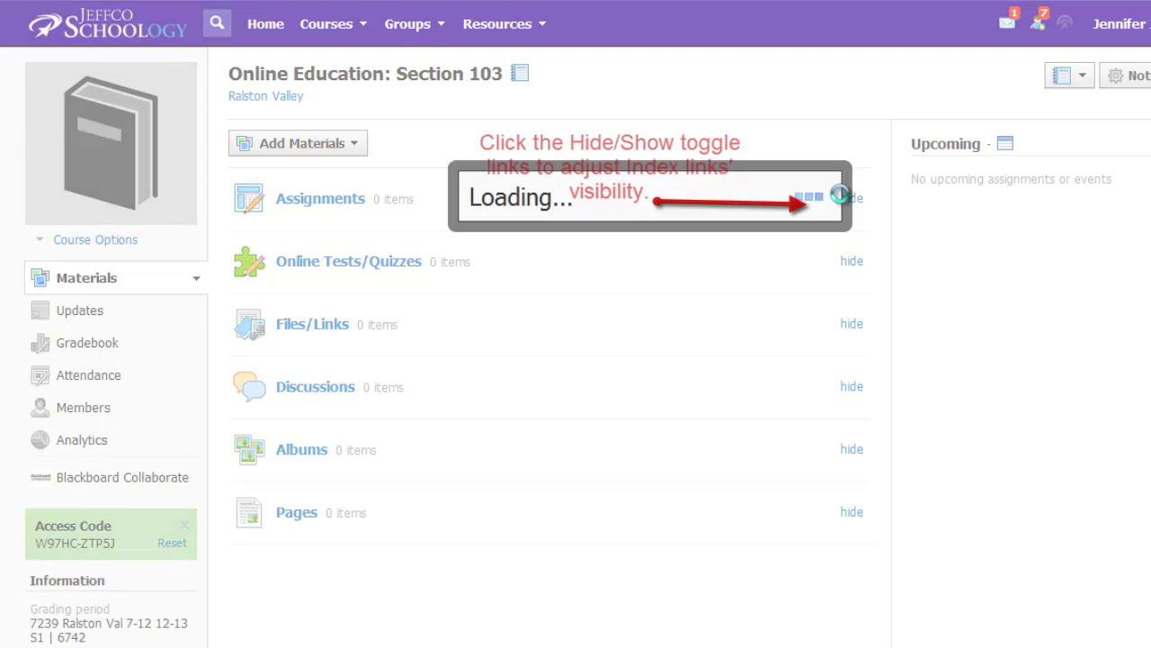
{"action": "left_click", "coordinate": [617, 264]}
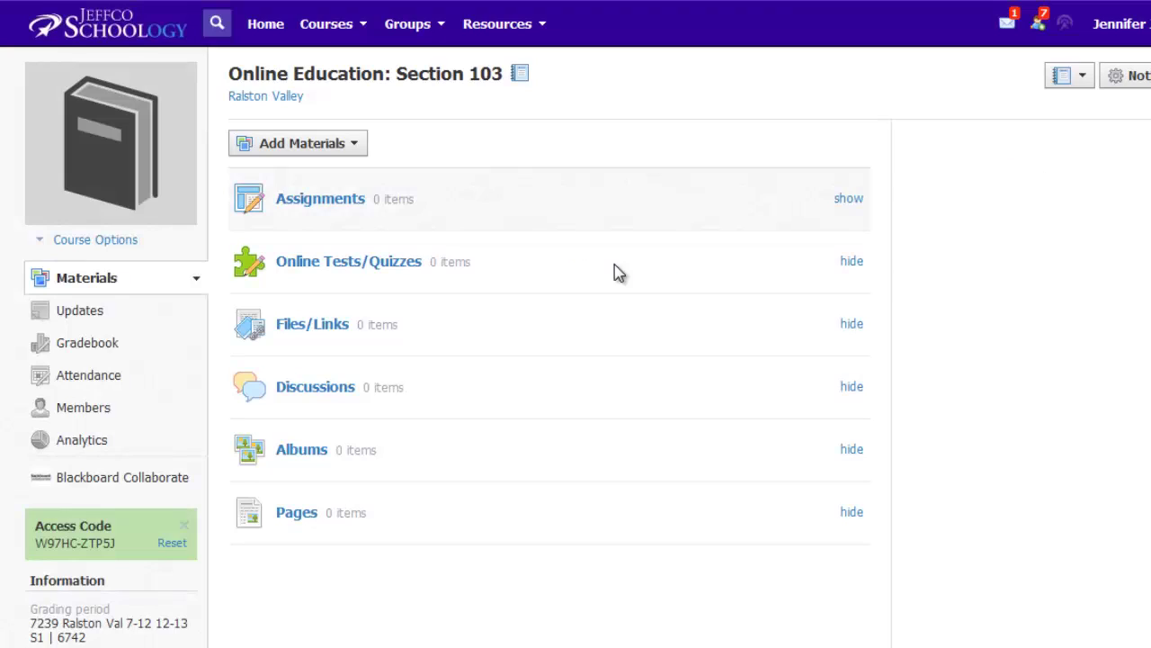
{"action": "left_click", "coordinate": [857, 262]}
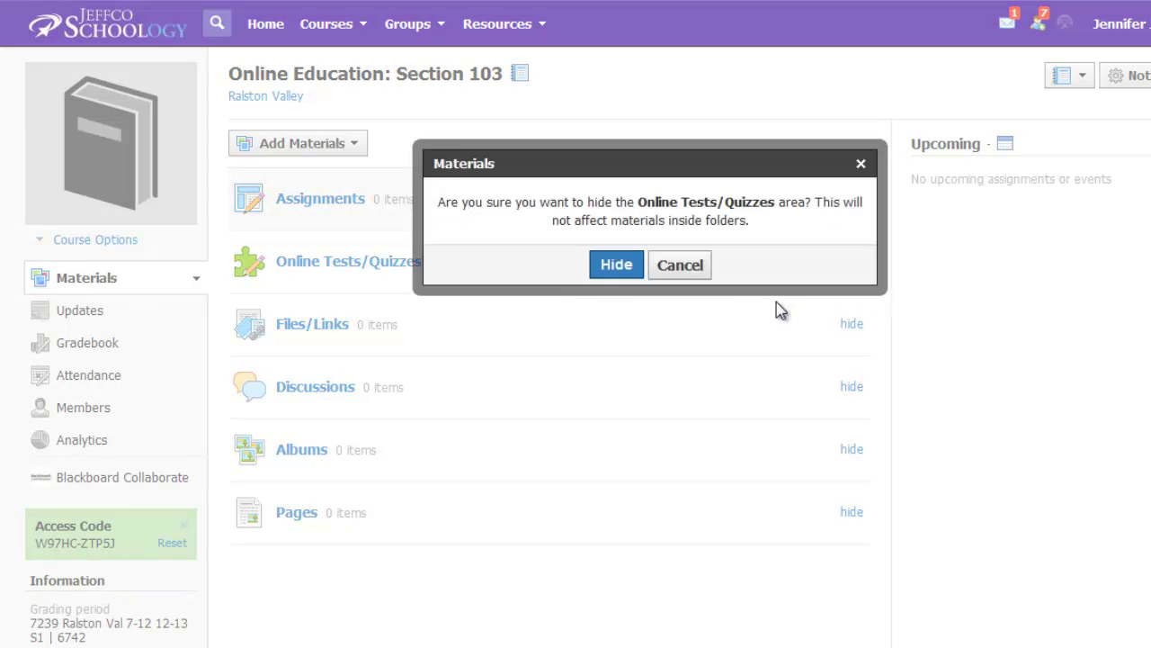
{"action": "left_click", "coordinate": [624, 274]}
{"action": "left_click", "coordinate": [852, 324]}
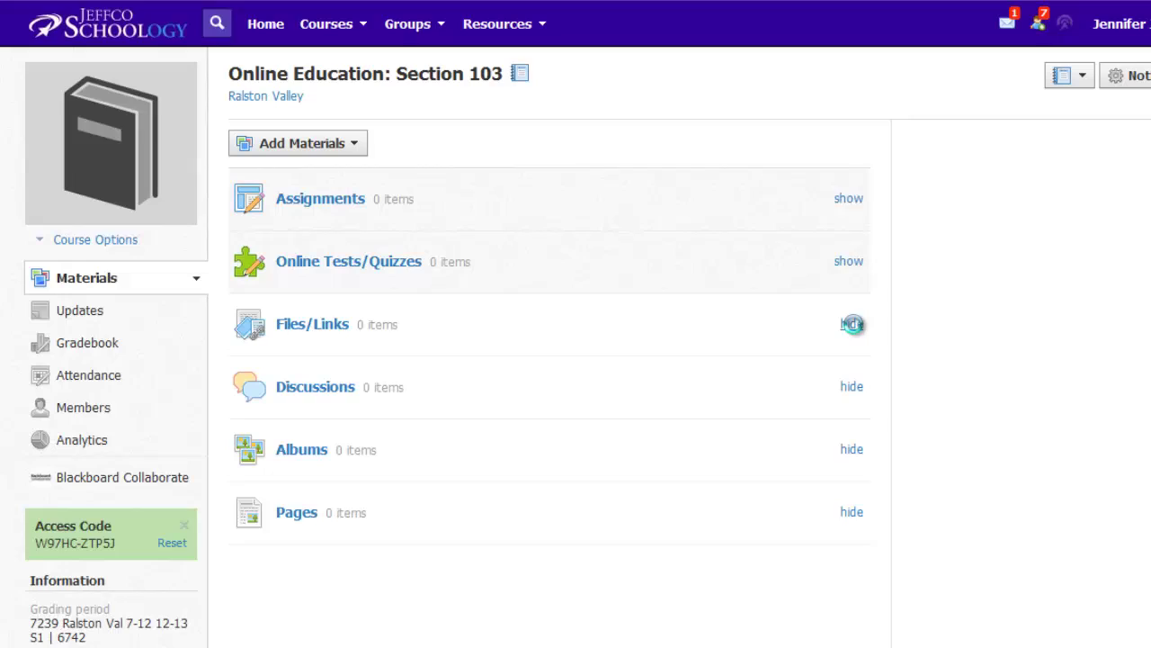
{"action": "left_click", "coordinate": [613, 269]}
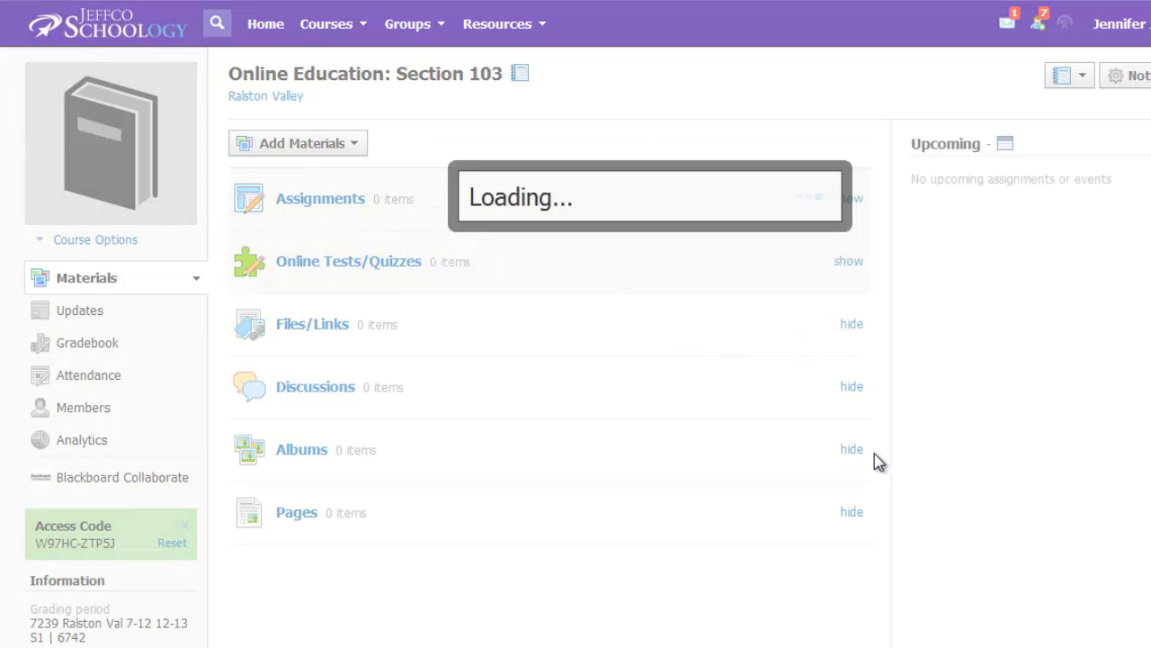
{"action": "left_click", "coordinate": [852, 450]}
{"action": "left_click", "coordinate": [615, 265]}
{"action": "left_click", "coordinate": [852, 511]}
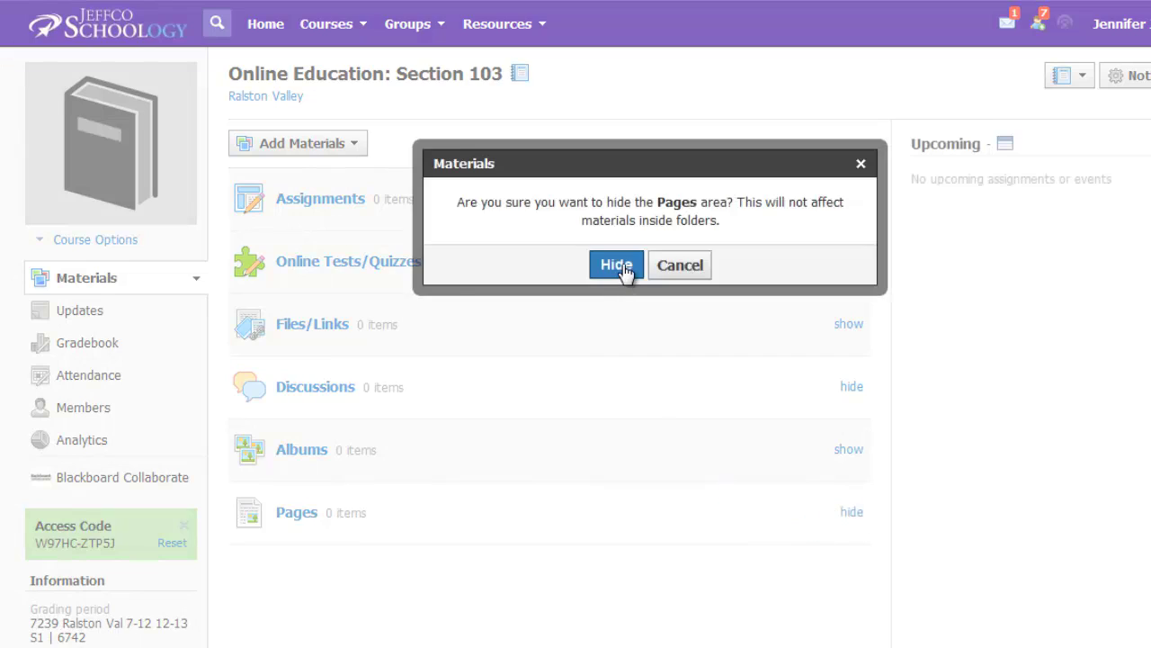
{"action": "left_click", "coordinate": [621, 270]}
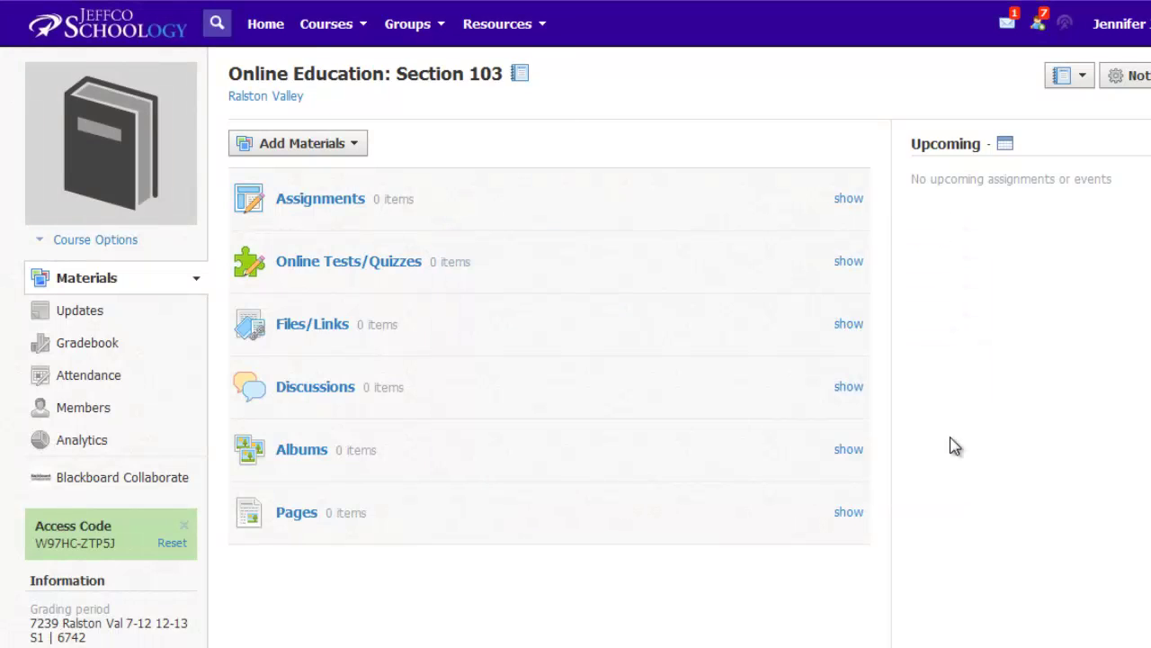
Step: Create a published folder titled 'Unit 1' in the course materials
{"action": "left_click", "coordinate": [327, 153]}
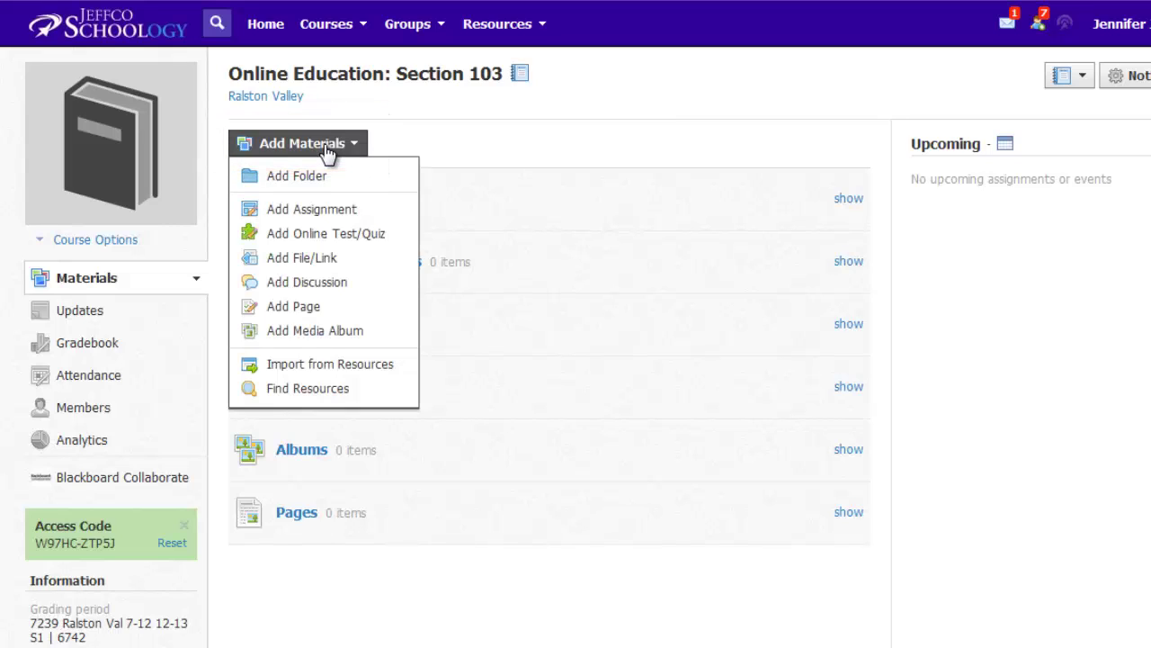
{"action": "left_click", "coordinate": [297, 175]}
{"action": "type", "text": "Unit 1"}
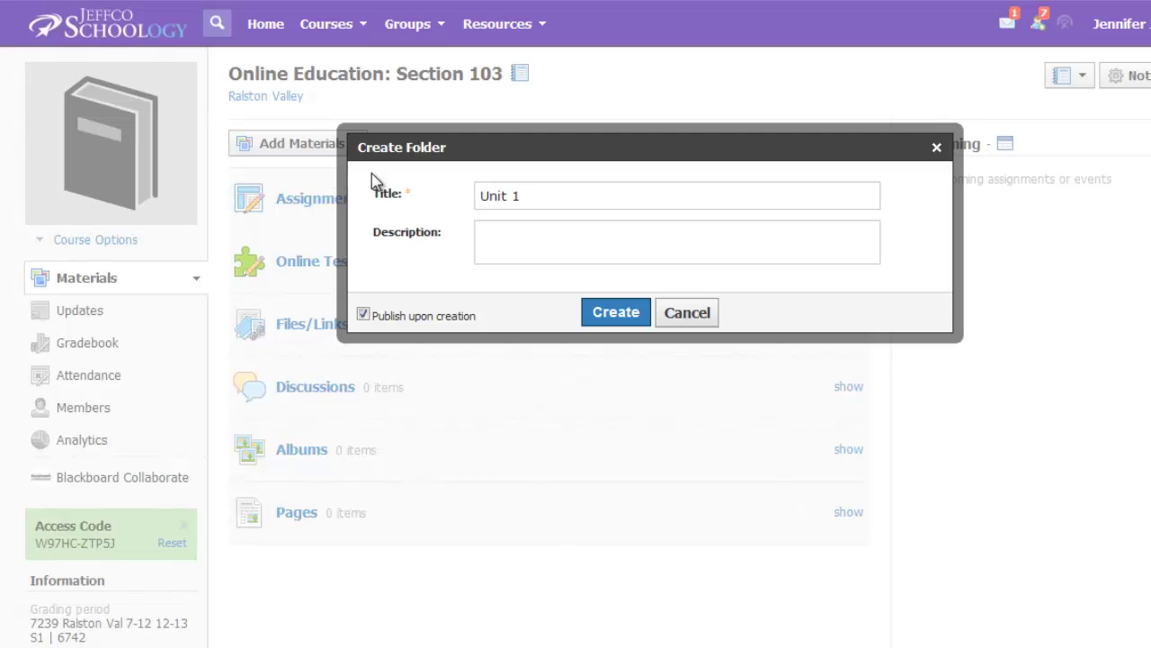
{"action": "left_click", "coordinate": [613, 315]}
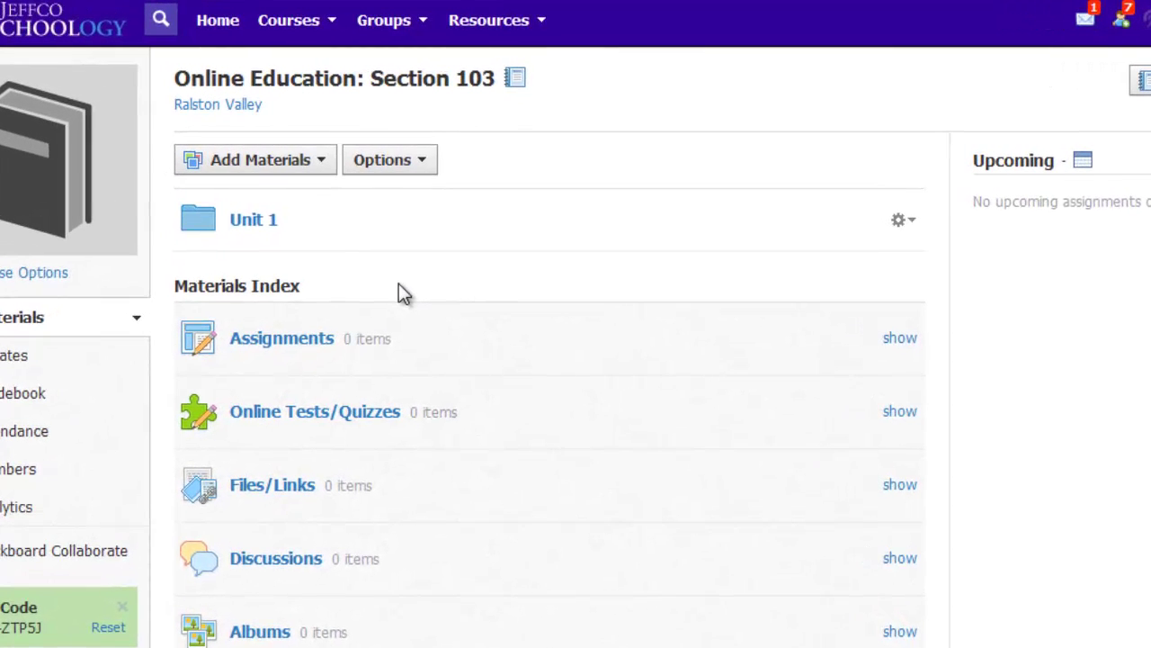
Step: Import from Resources, browse Jeffco Course Masters and select the Schoology 101 for Students folder
{"action": "left_click", "coordinate": [319, 170]}
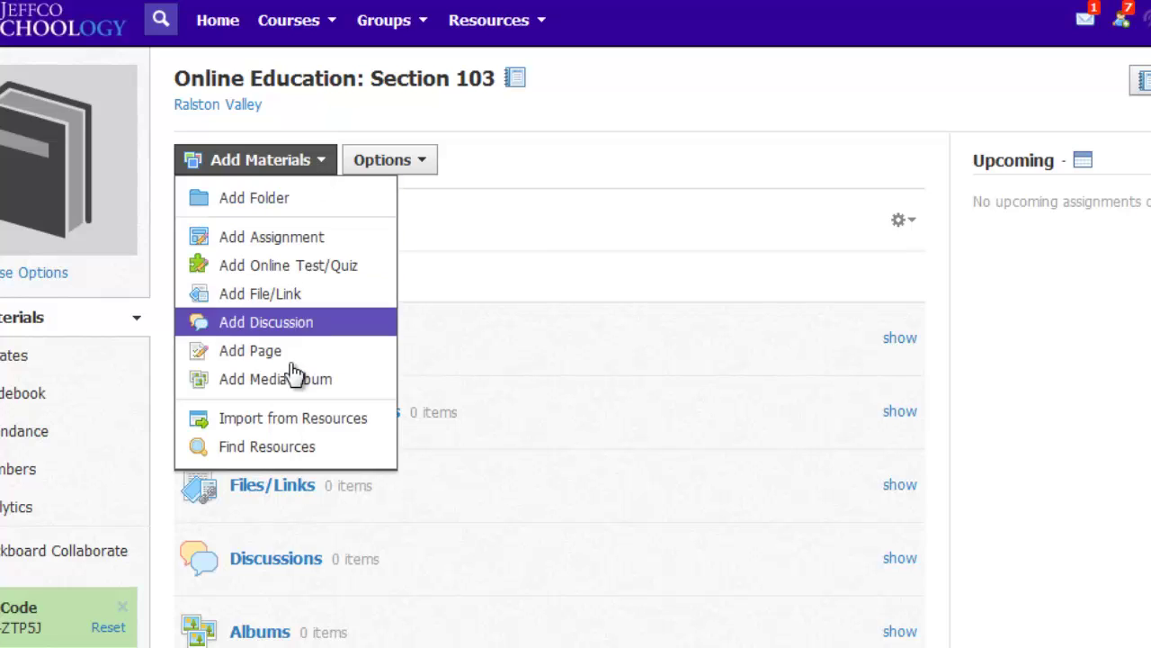
{"action": "left_click", "coordinate": [308, 419]}
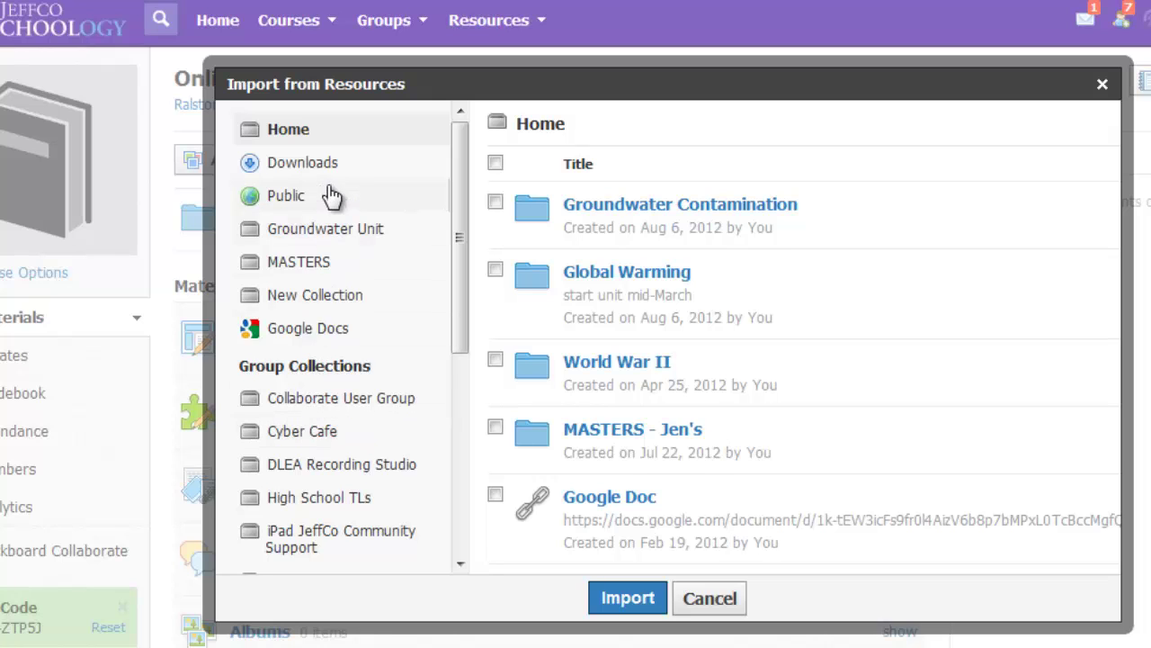
{"action": "scroll", "coordinate": [331, 347], "scroll_direction": "down", "scroll_amount": 1}
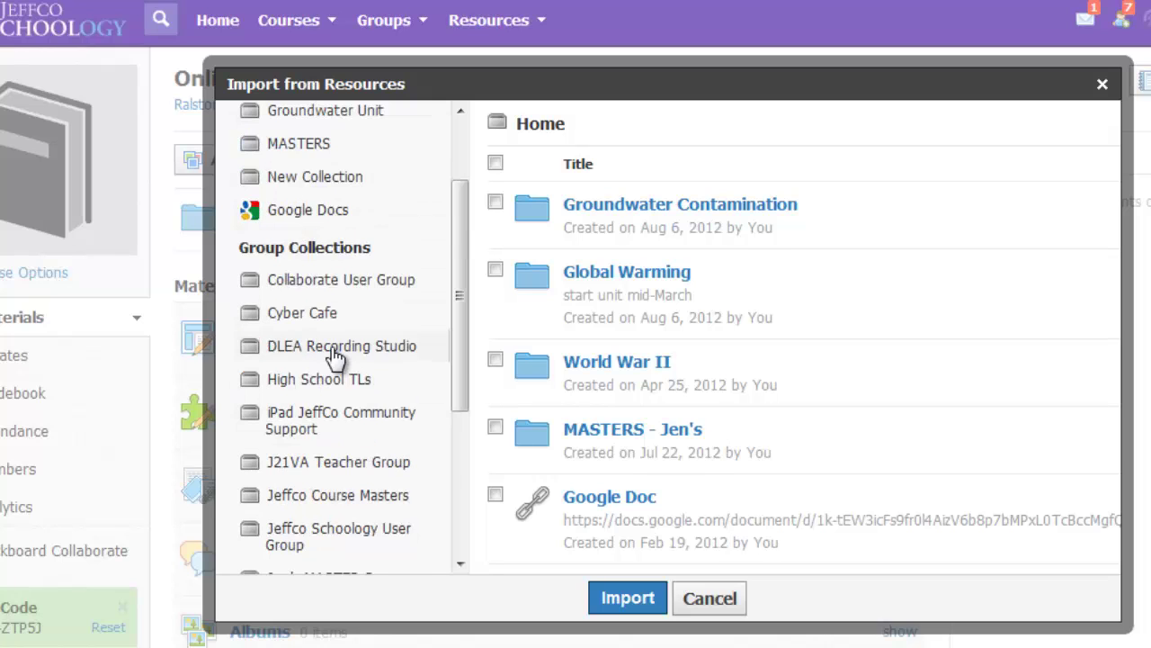
{"action": "scroll", "coordinate": [331, 347], "scroll_direction": "down", "scroll_amount": 1}
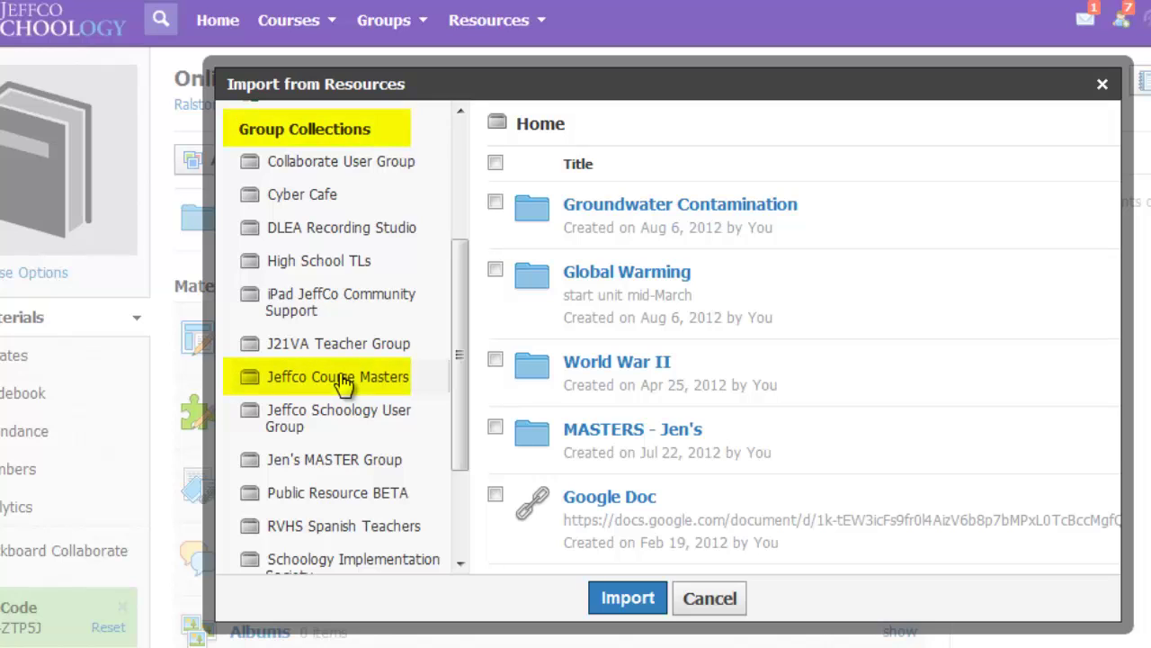
{"action": "left_click", "coordinate": [345, 382]}
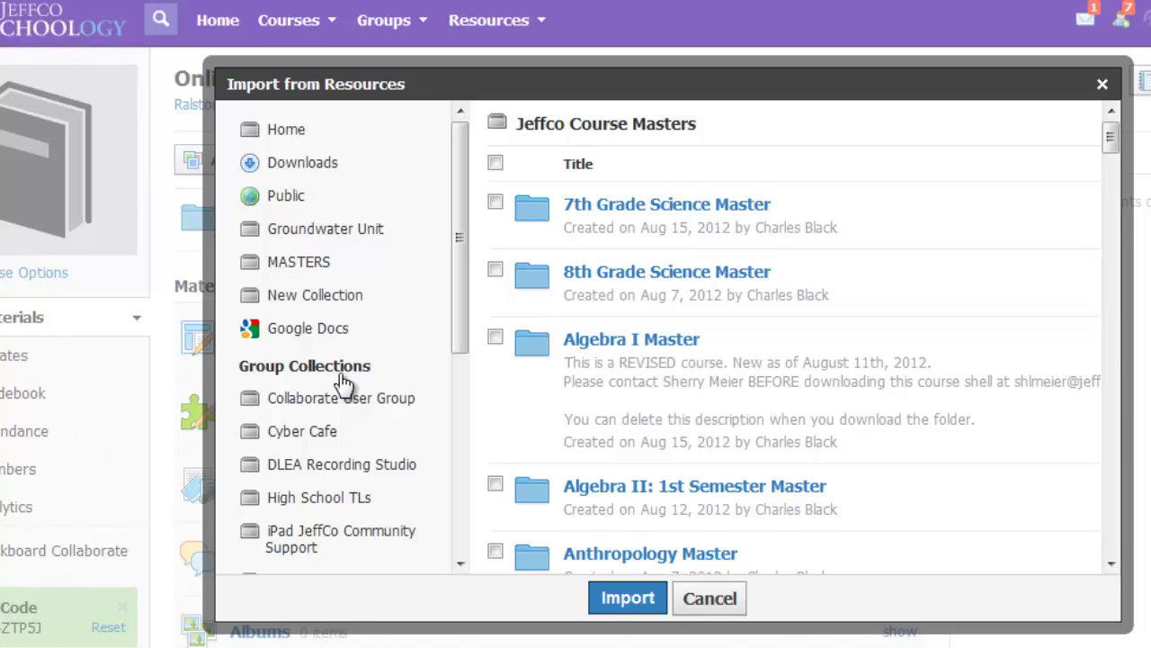
{"action": "left_click_drag", "start_coordinate": [1111, 136], "coordinate": [1112, 457]}
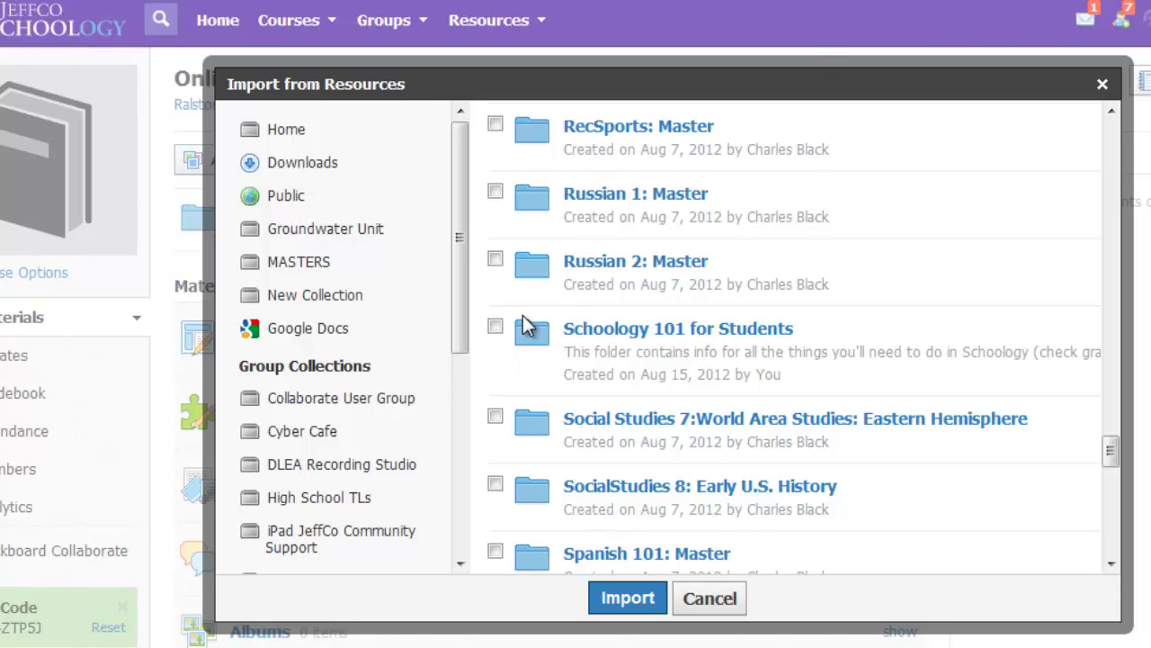
{"action": "left_click", "coordinate": [495, 327]}
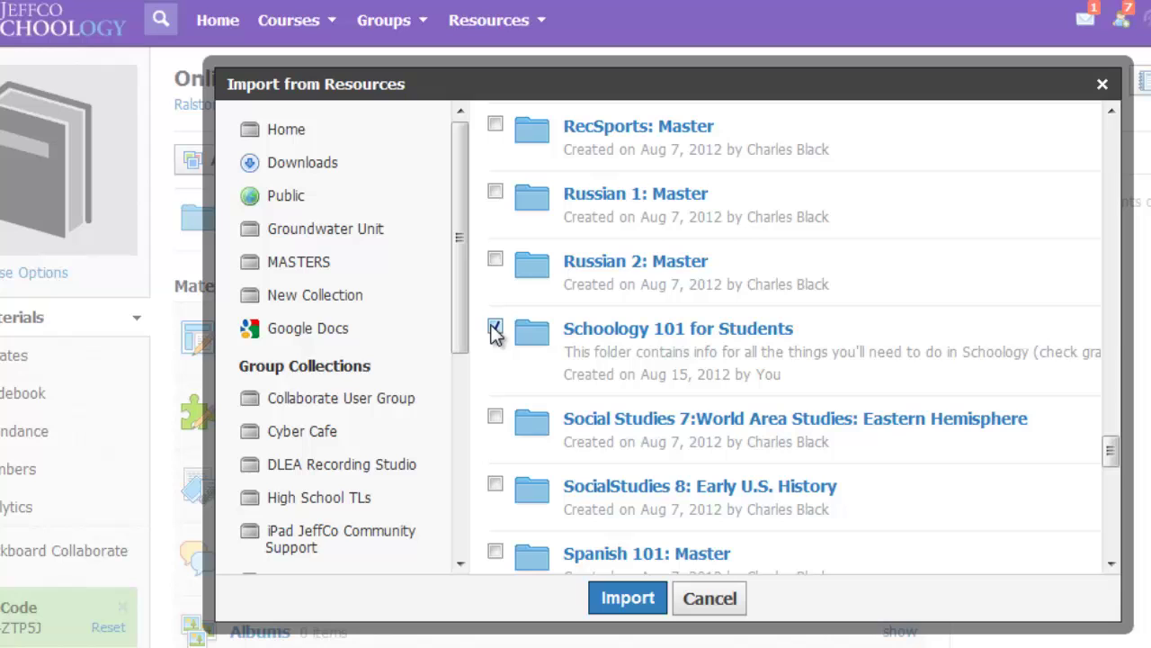
{"action": "left_click", "coordinate": [618, 604]}
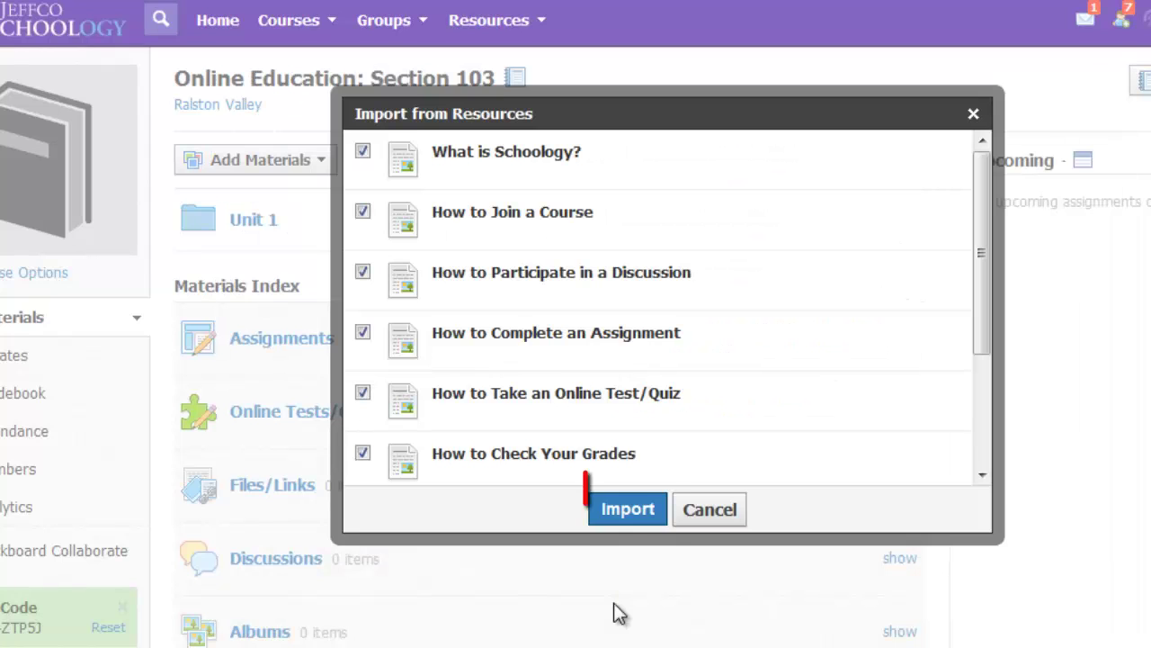
Step: Import the Schoology 101 pages, browse the new folder, and return to the course page
{"action": "left_click", "coordinate": [630, 511]}
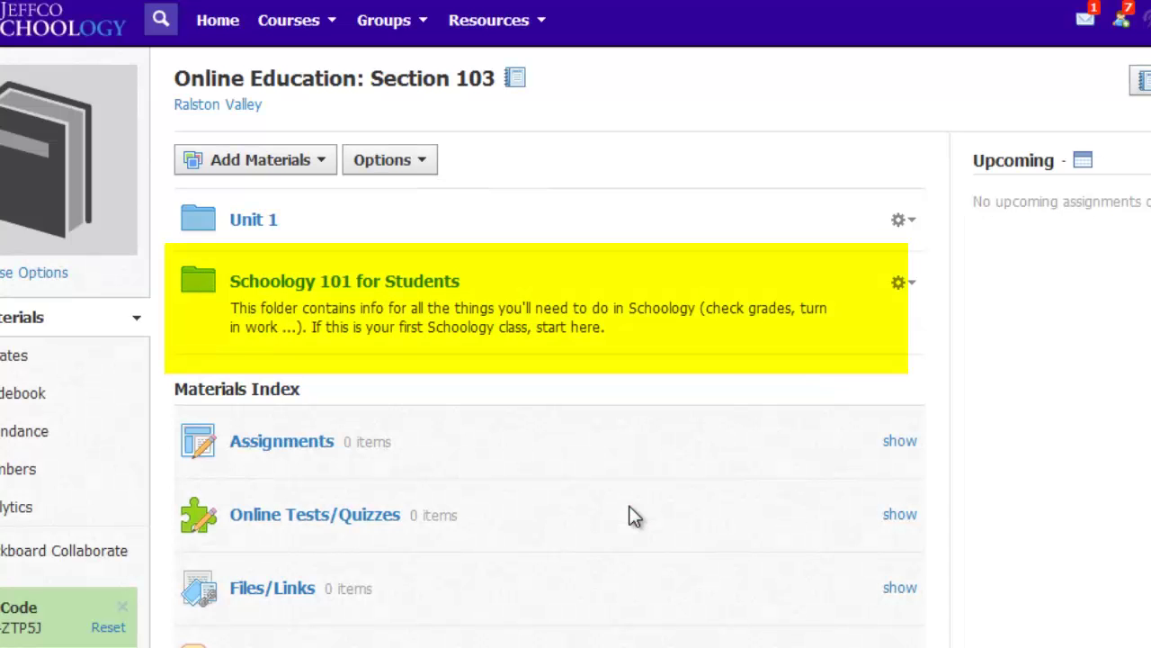
{"action": "left_click", "coordinate": [440, 282]}
{"action": "scroll", "coordinate": [432, 377], "scroll_direction": "down", "scroll_amount": 3}
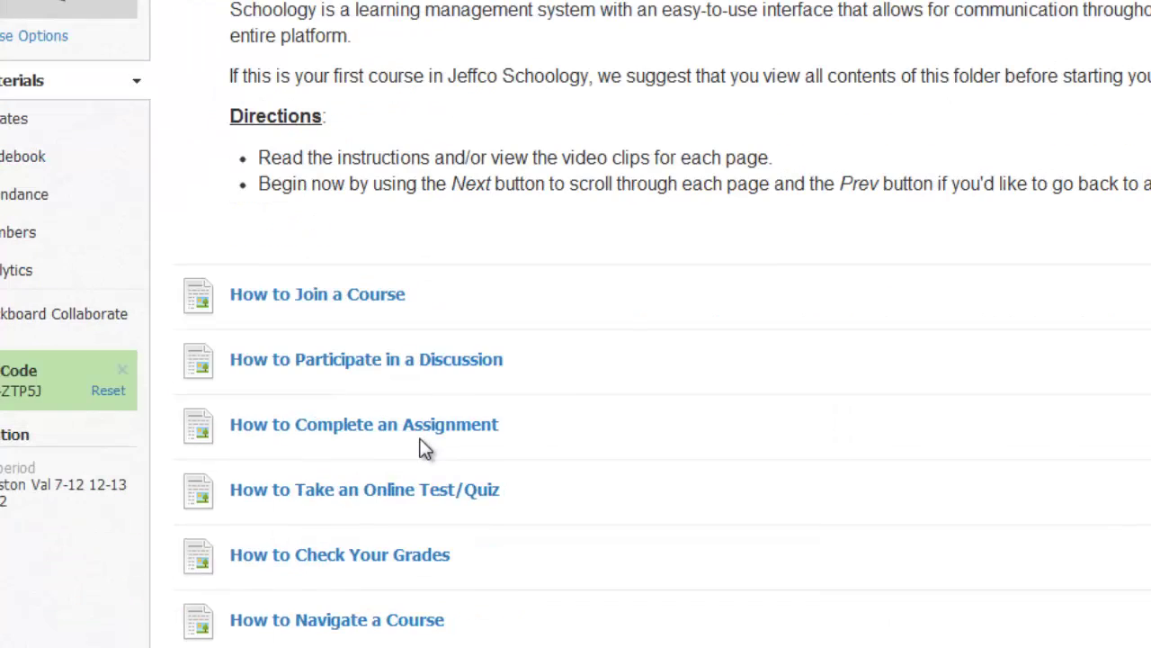
{"action": "scroll", "coordinate": [369, 306], "scroll_direction": "up", "scroll_amount": 3}
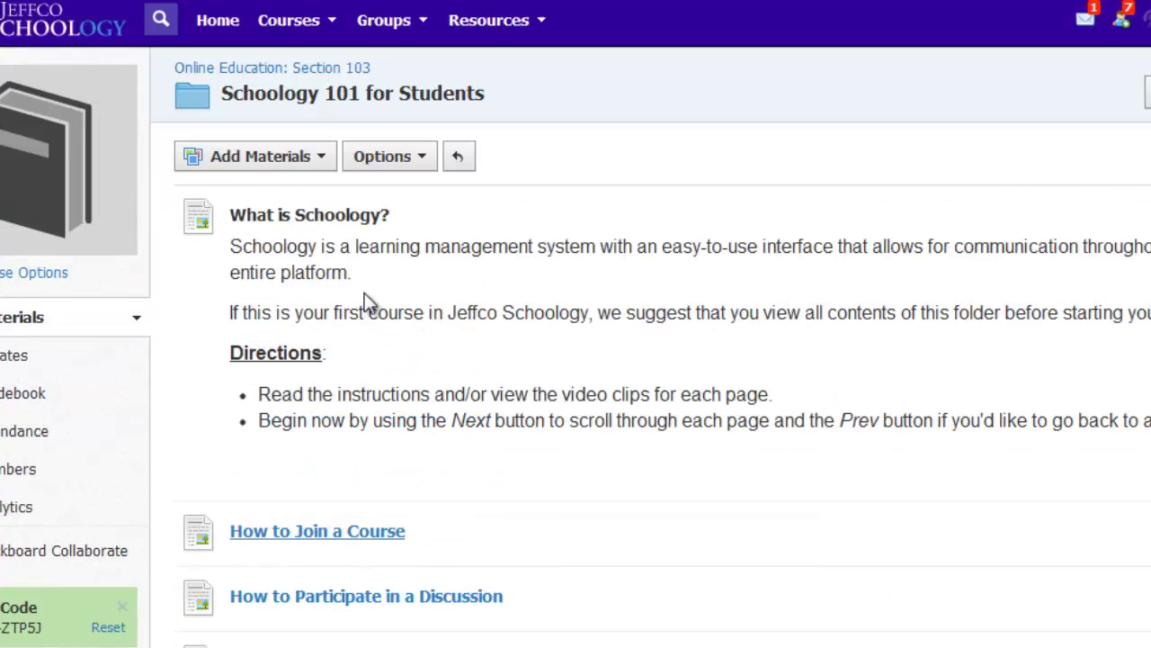
{"action": "left_click", "coordinate": [300, 72]}
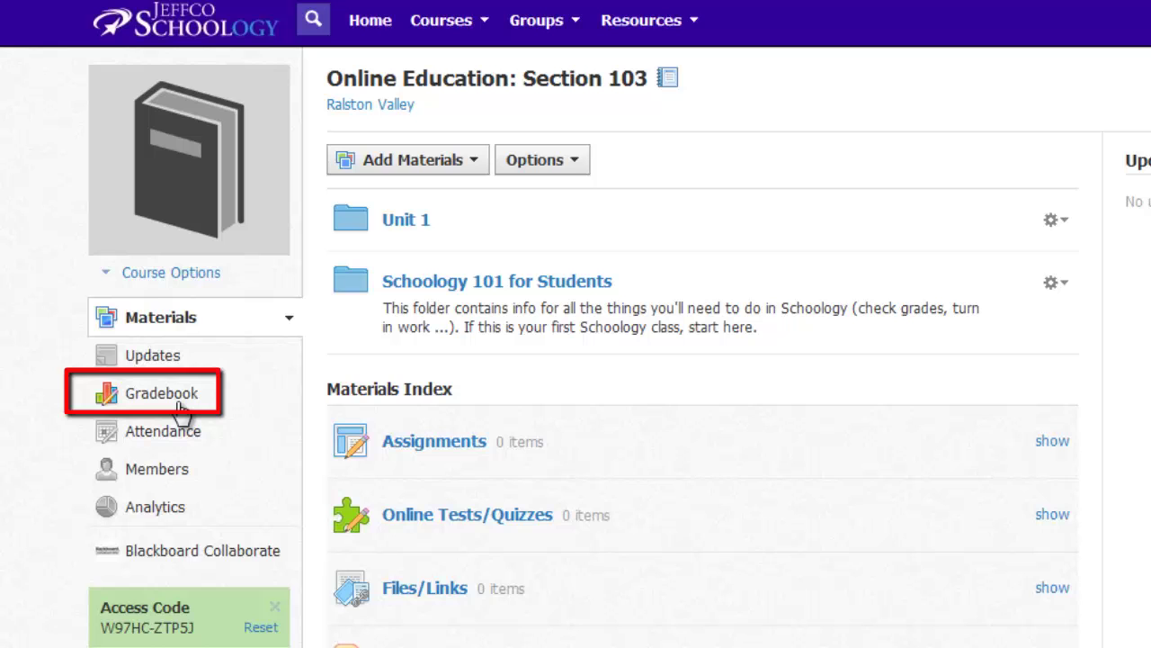
Step: Open the Gradebook's Bulk Edit view and leave Cyber Harrassment's category as (Ungraded)
{"action": "left_click", "coordinate": [180, 409]}
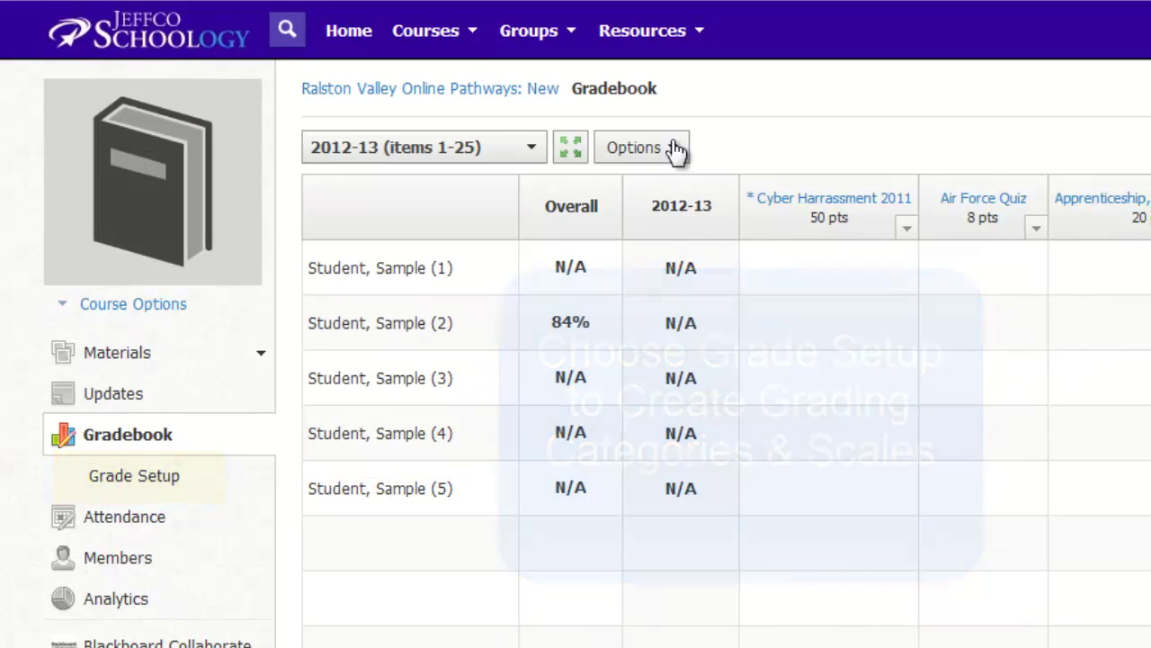
{"action": "left_click", "coordinate": [675, 149]}
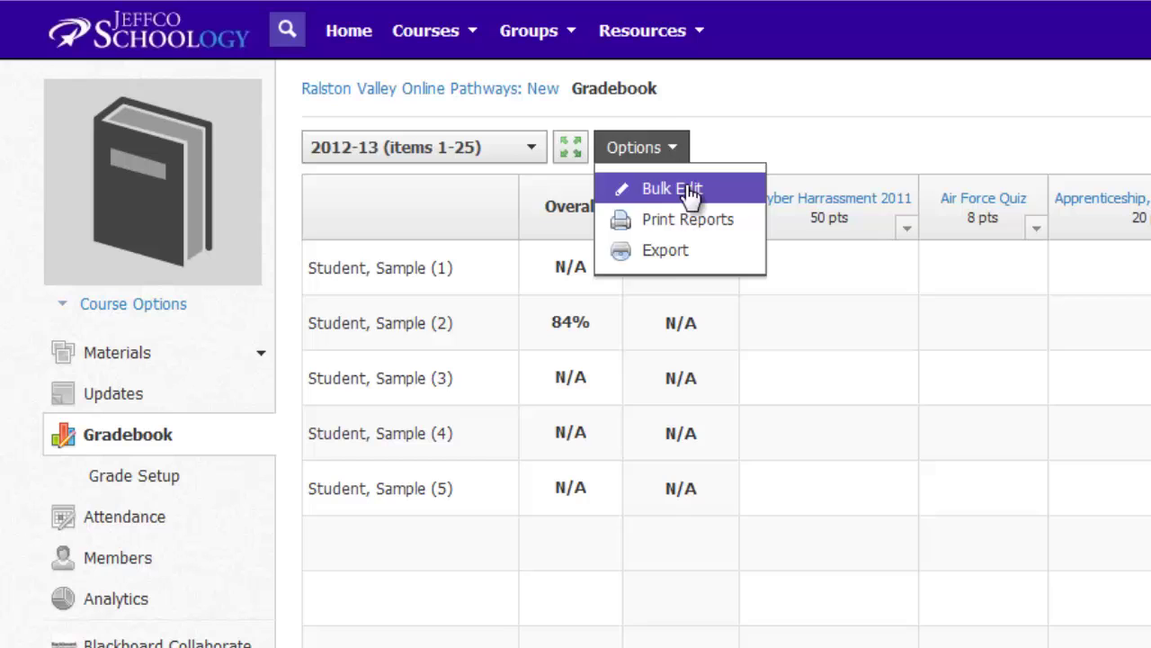
{"action": "left_click", "coordinate": [685, 188]}
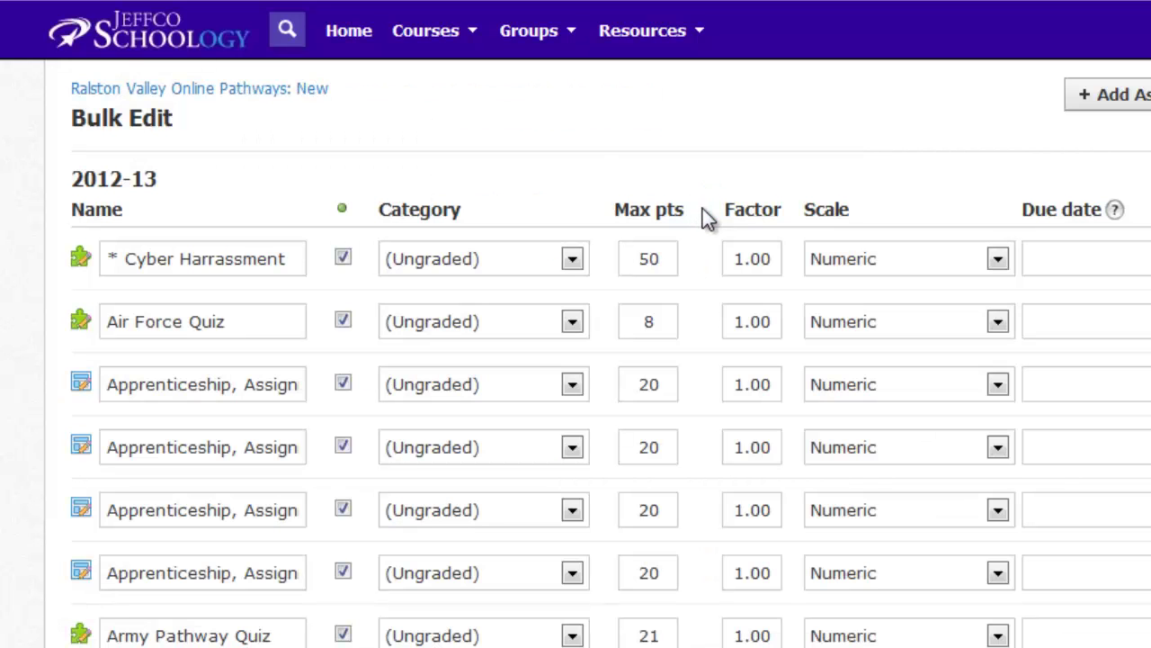
{"action": "left_click", "coordinate": [571, 261]}
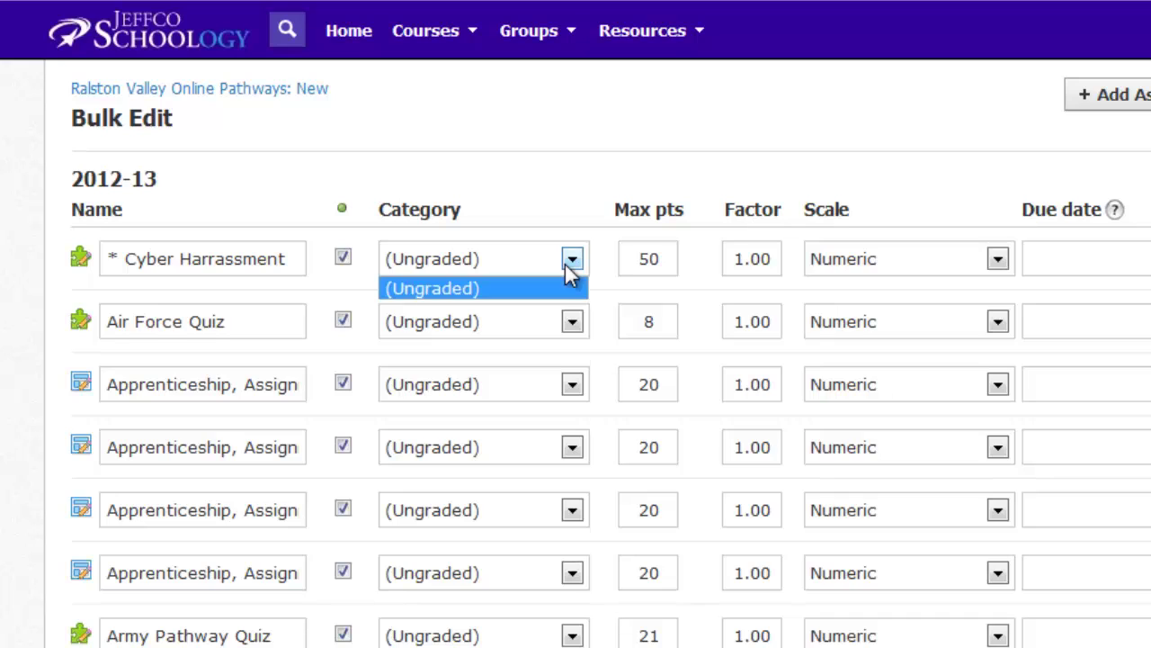
{"action": "left_click", "coordinate": [567, 267]}
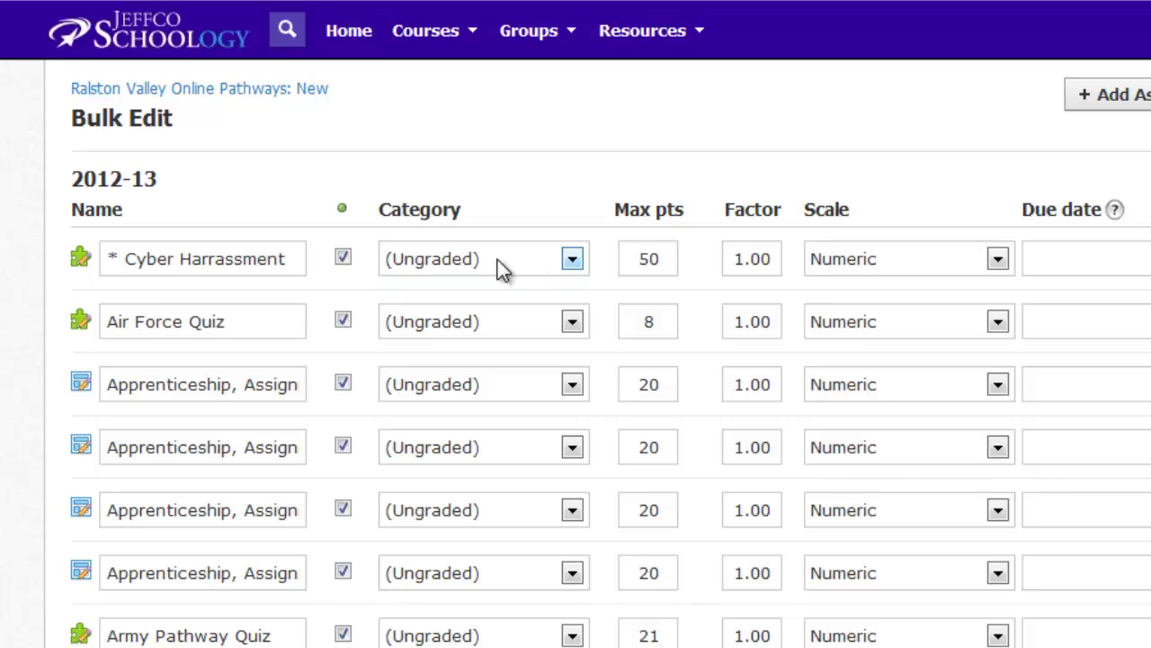